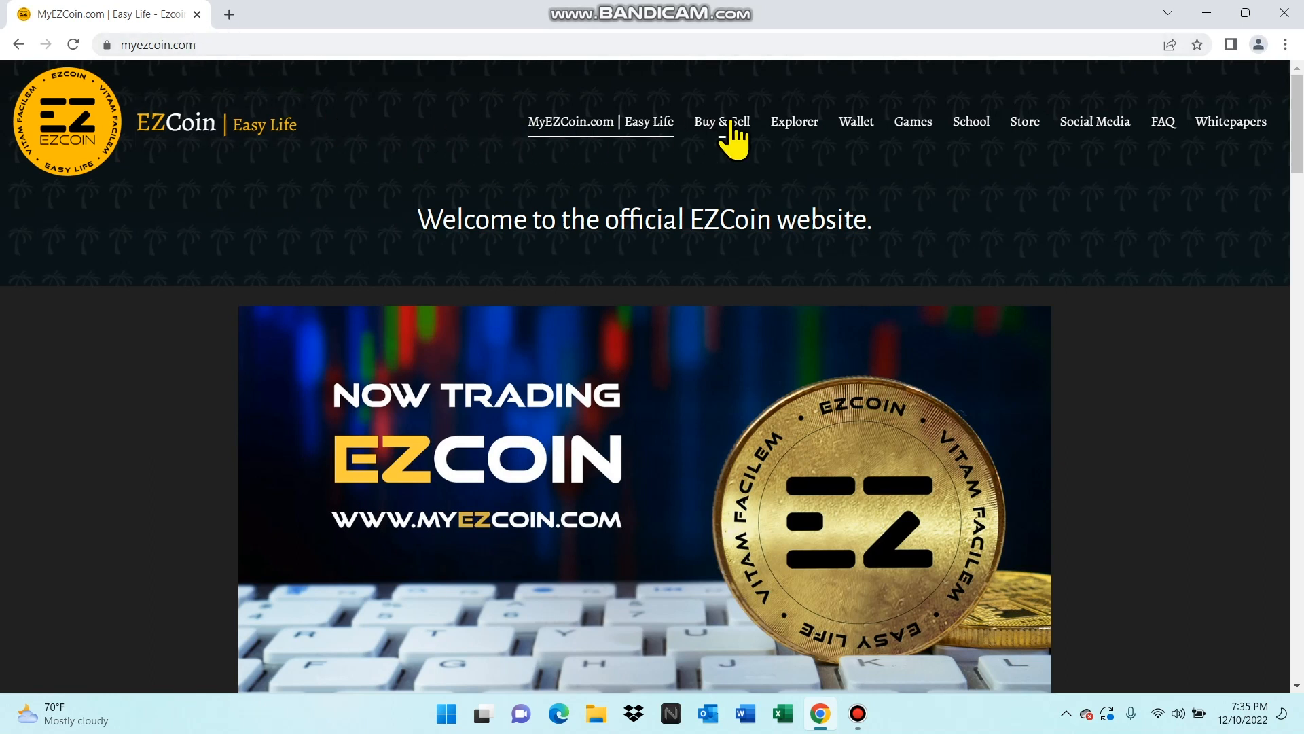
- Download the PC version of EZCoin Core Wallet v5.0.2 from the site's Wallet page and open EZCoin-Win.zip, dismissing the licence reminder
{"action": "left_click", "coordinate": [858, 126]}
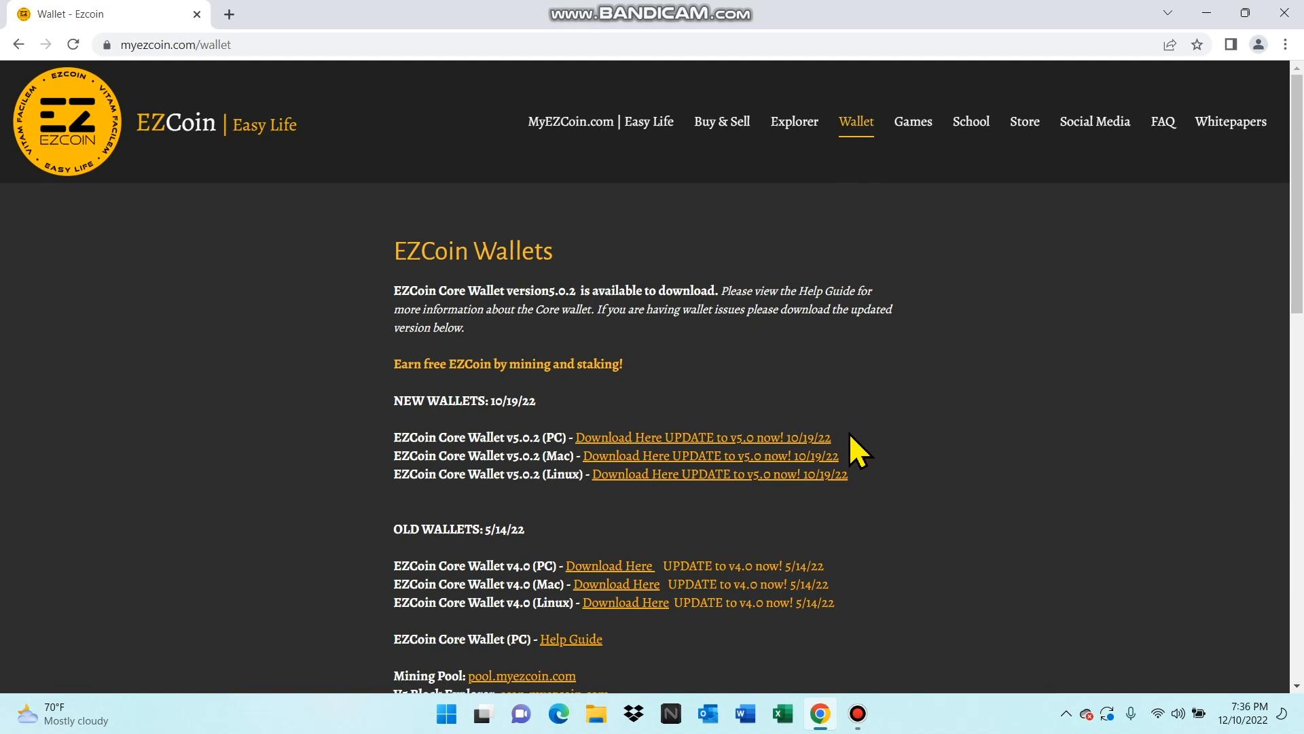
{"action": "left_click", "coordinate": [788, 449]}
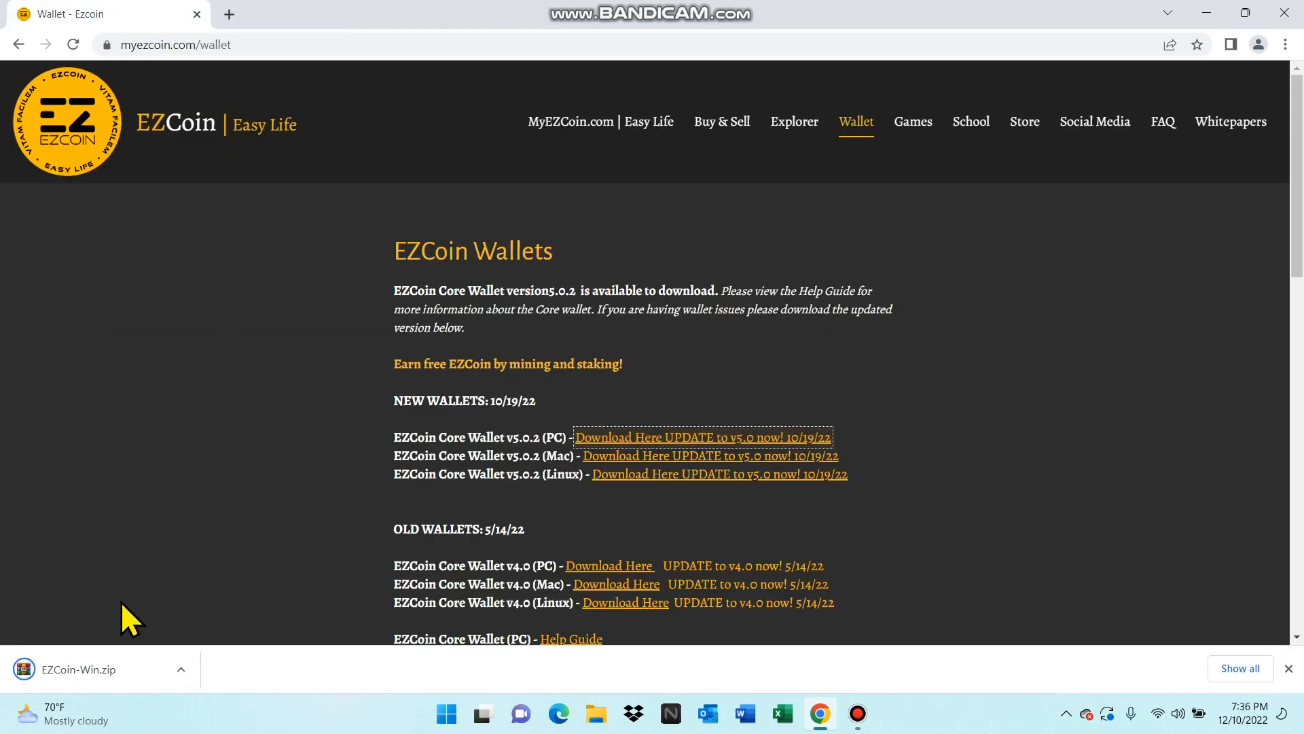
{"action": "left_click", "coordinate": [72, 672]}
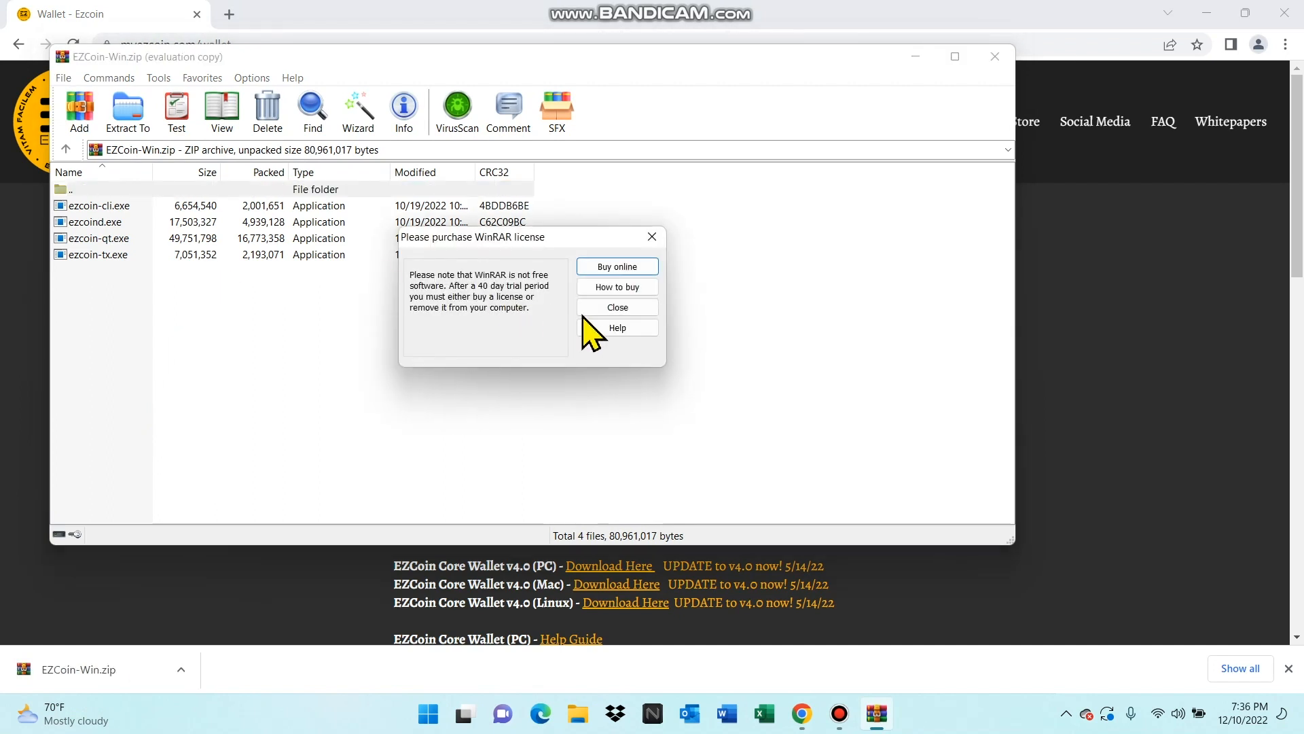
{"action": "left_click", "coordinate": [617, 308]}
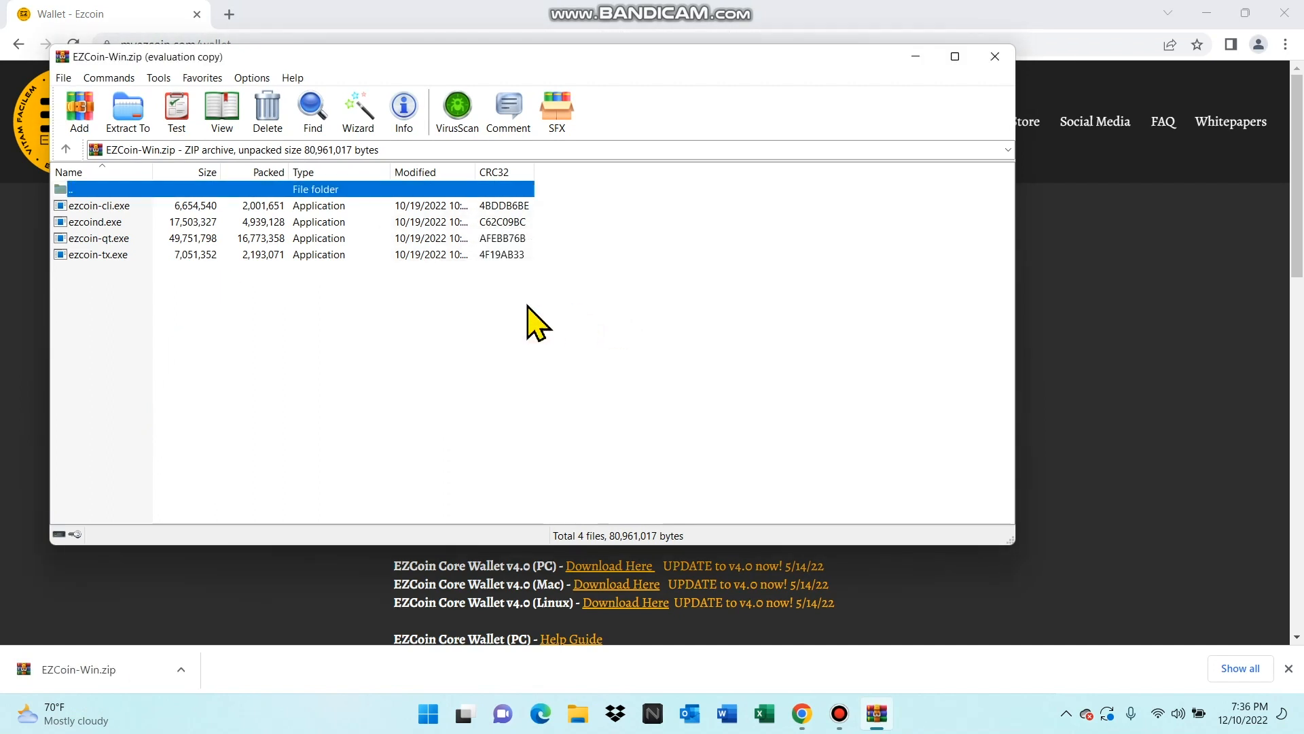
- Extract the archive into a new EZCoin-Win folder on the Desktop and close the archive window
{"action": "left_click", "coordinate": [131, 116]}
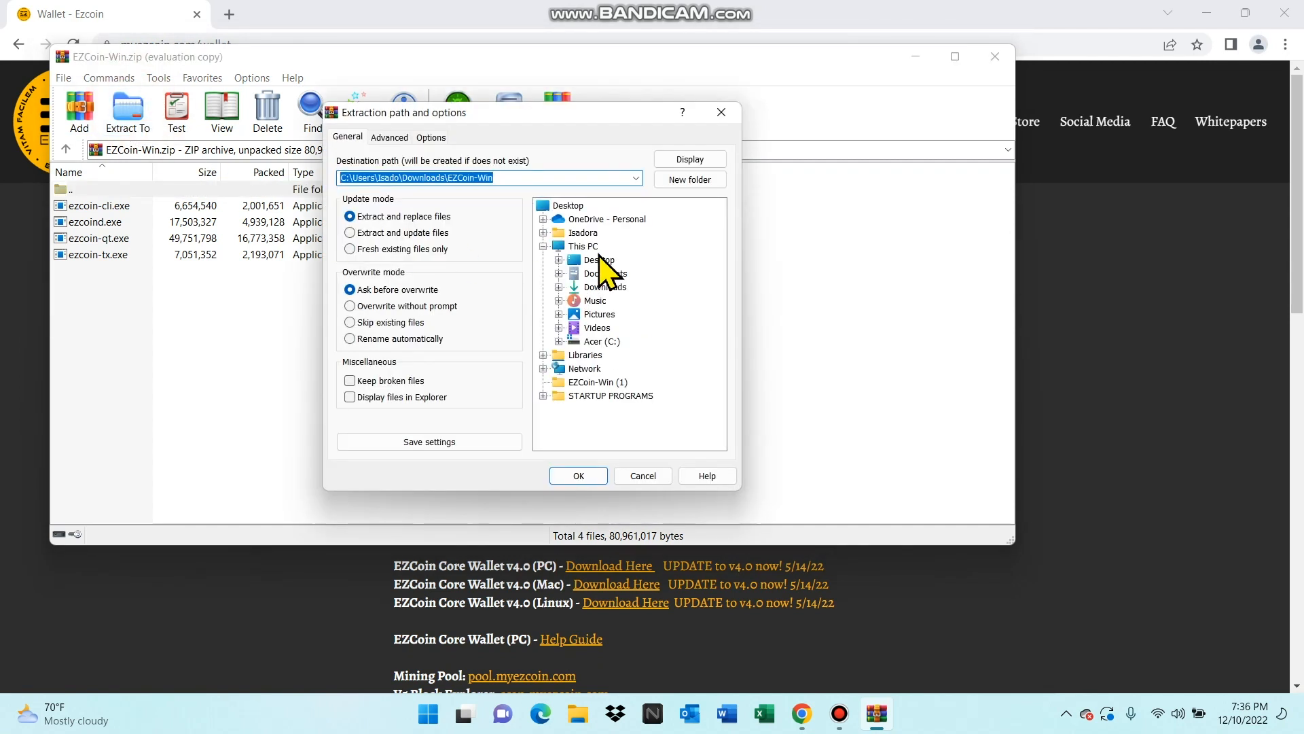
{"action": "left_click", "coordinate": [598, 260]}
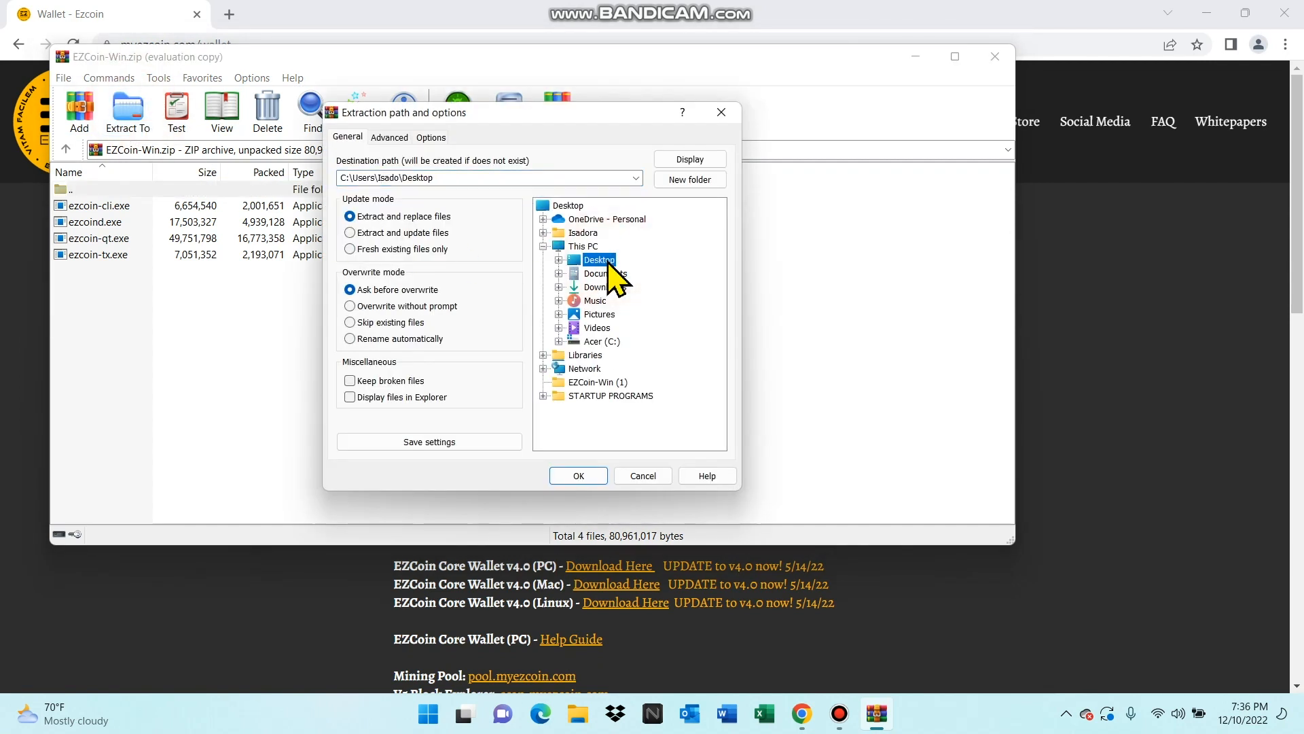
{"action": "left_click", "coordinate": [690, 179]}
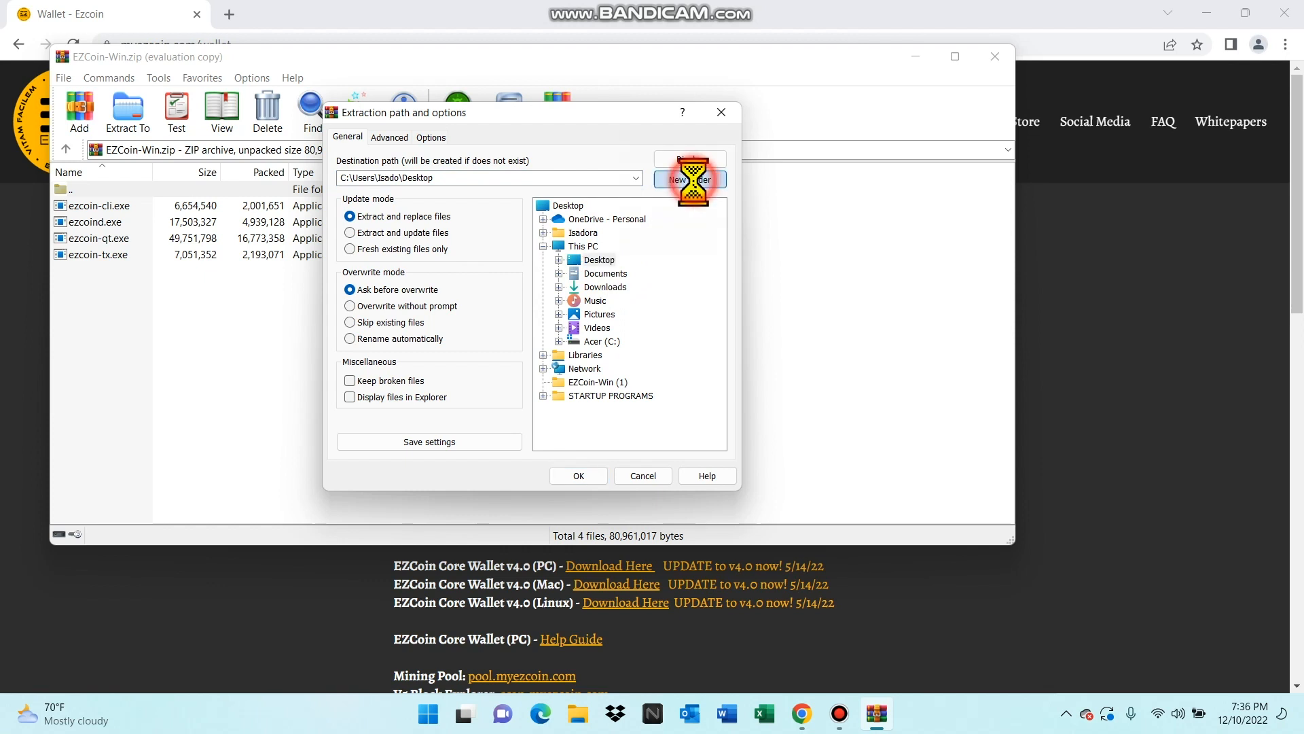
{"action": "key", "text": "Return"}
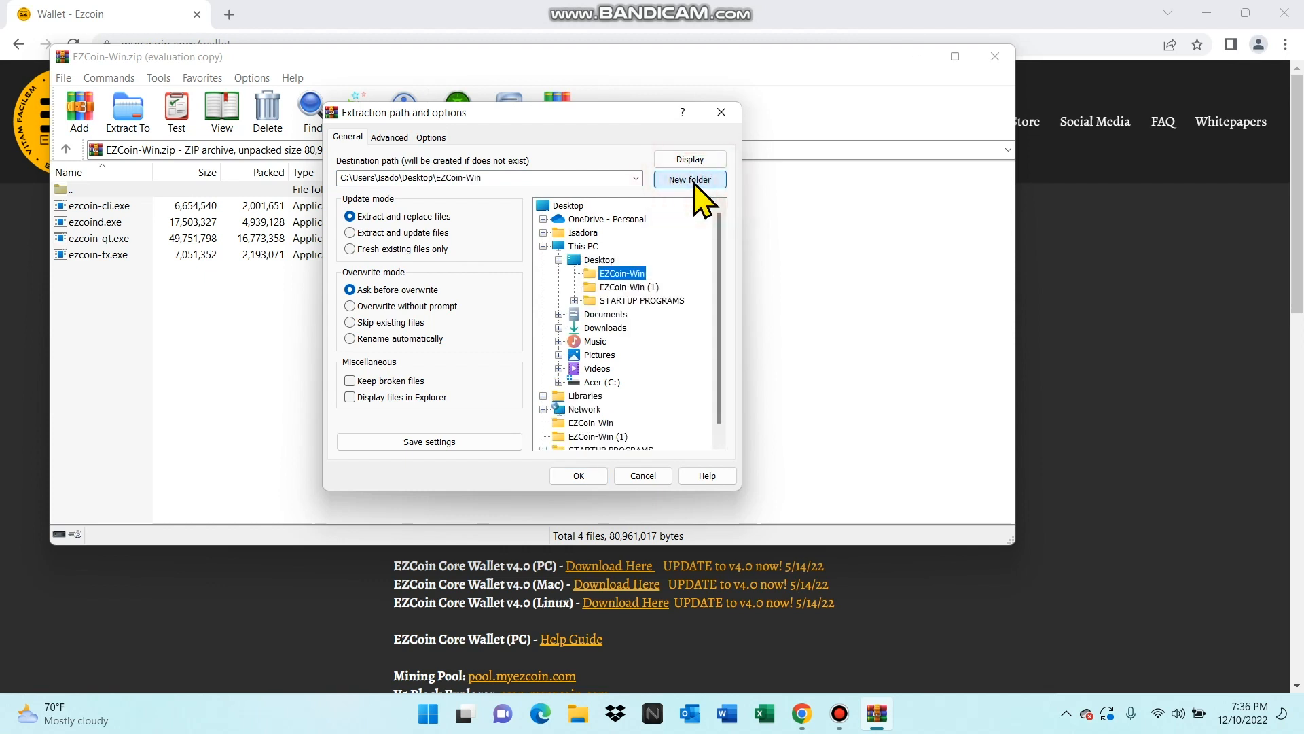
{"action": "left_click", "coordinate": [578, 477]}
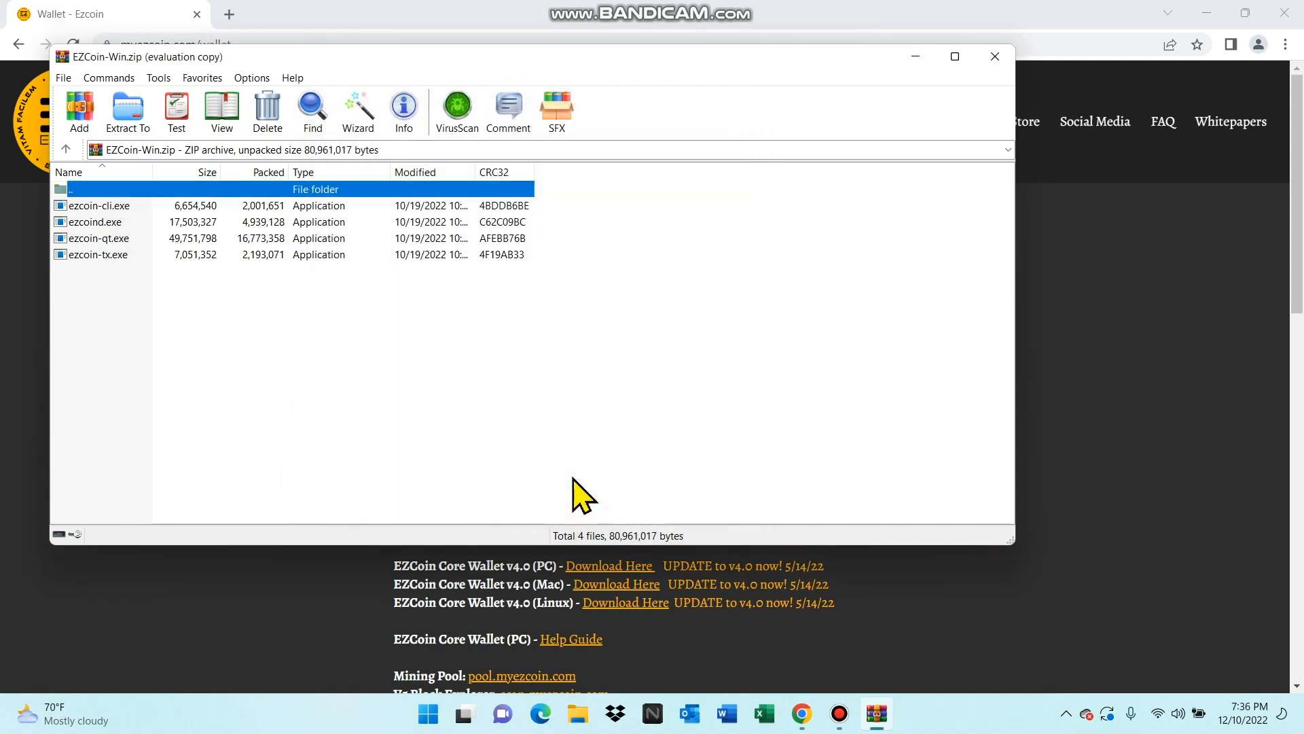
{"action": "left_click", "coordinate": [995, 57]}
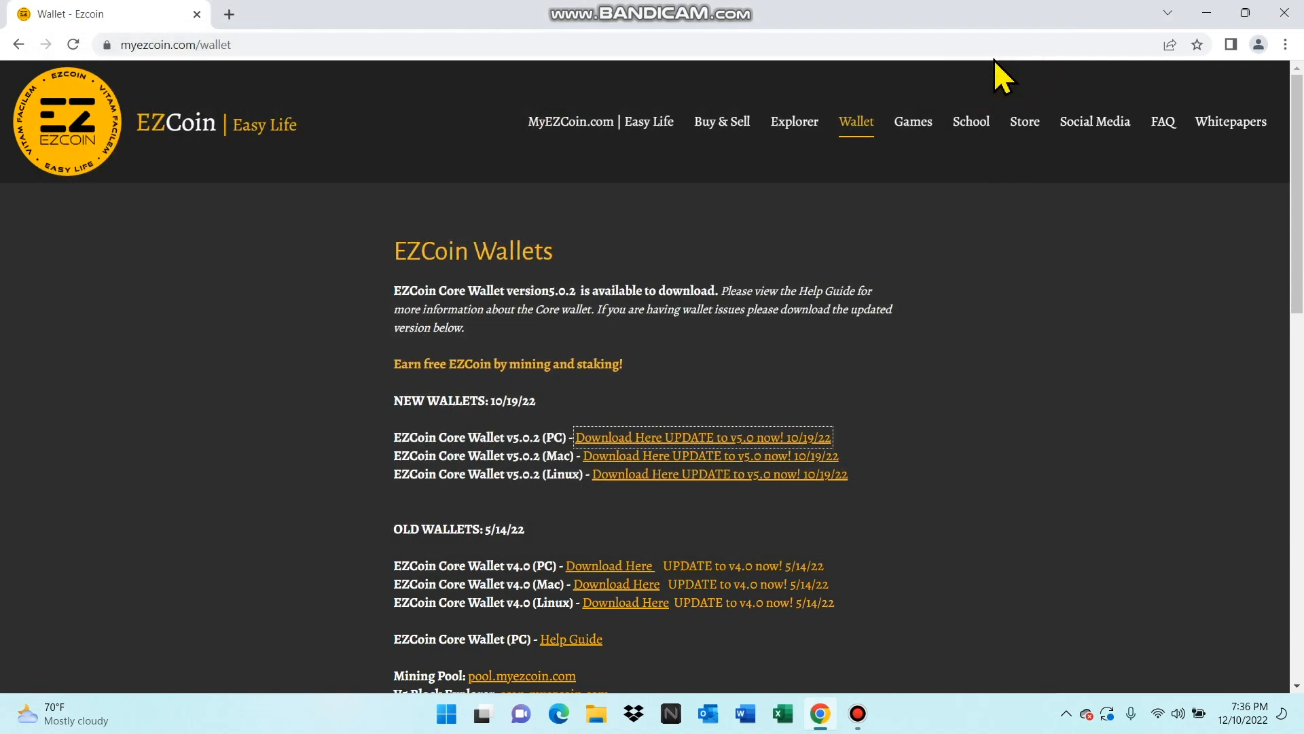
- Minimize the browser, move the EZCoin-Win folder to an empty area of the desktop, and open it
{"action": "left_click", "coordinate": [1206, 15]}
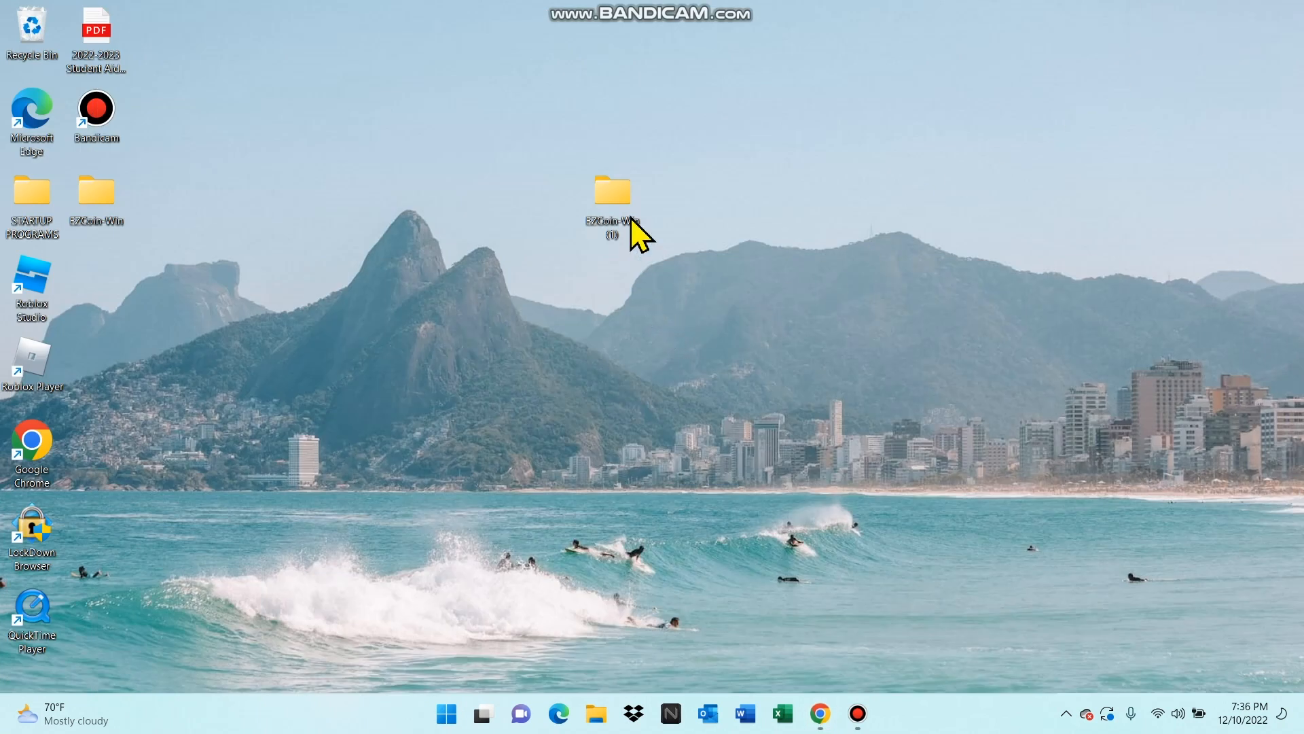
{"action": "left_click_drag", "start_coordinate": [101, 202], "coordinate": [707, 136]}
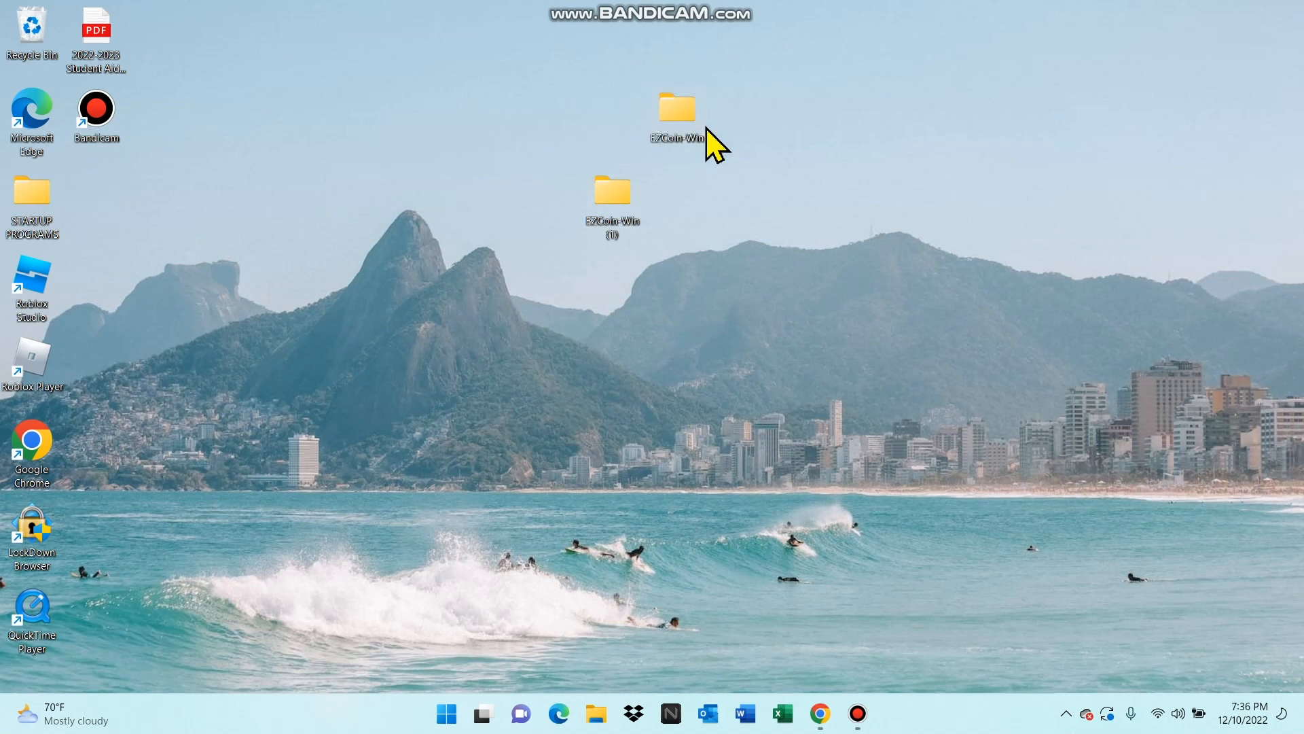
{"action": "double_click", "coordinate": [664, 112]}
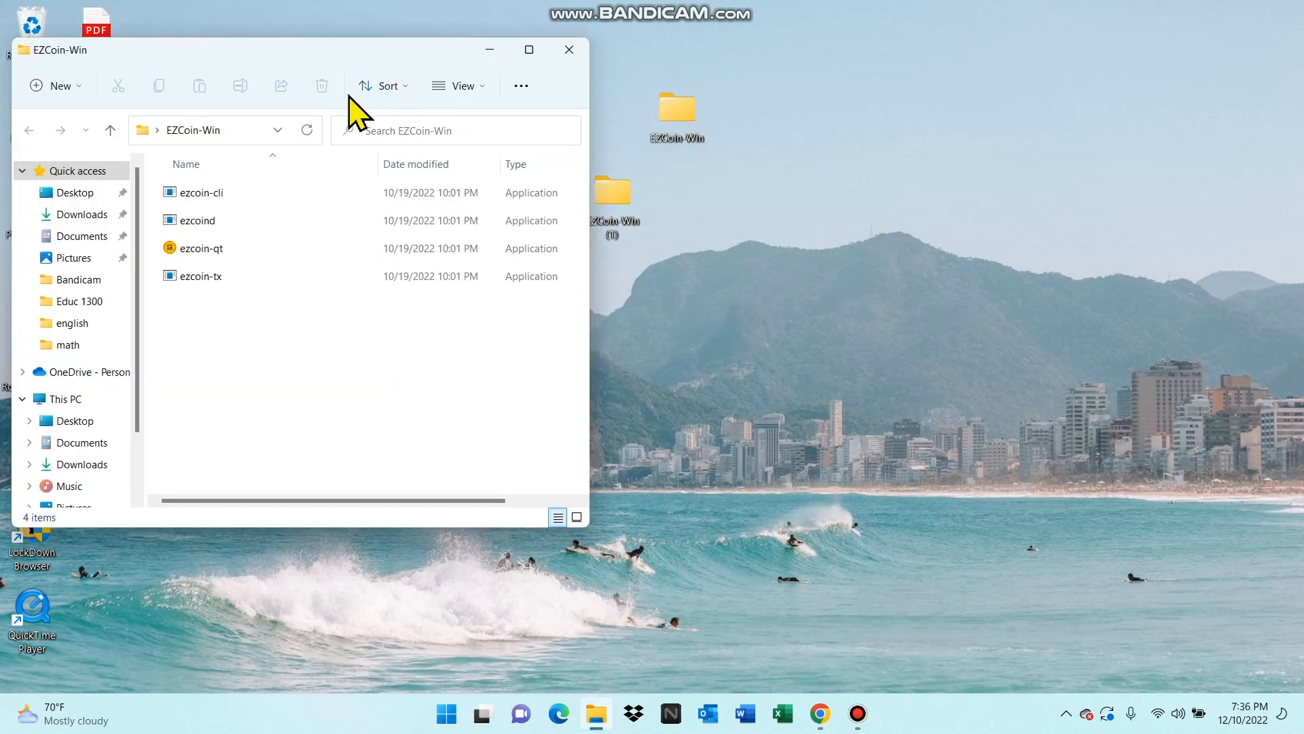
- Launch ezcoin-qt with the default data directory and allow it through the firewall on public networks
{"action": "double_click", "coordinate": [186, 253]}
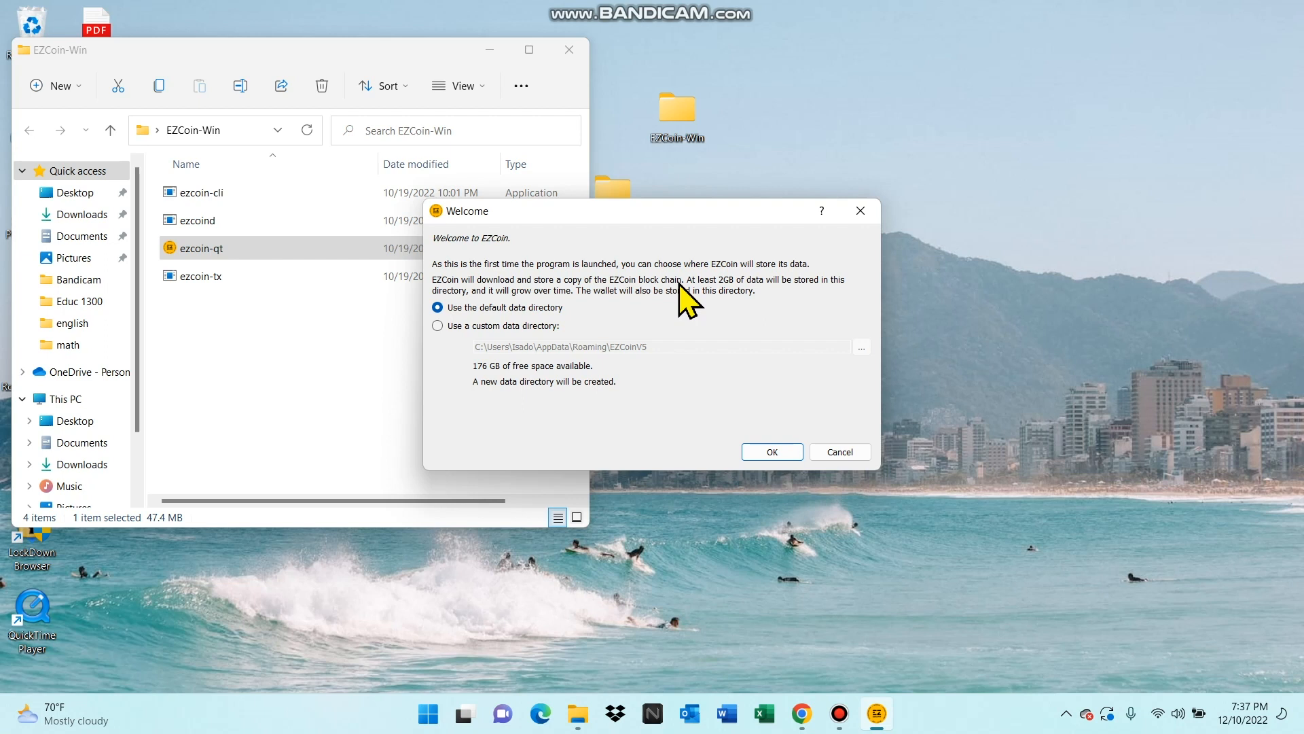
{"action": "left_click", "coordinate": [764, 455]}
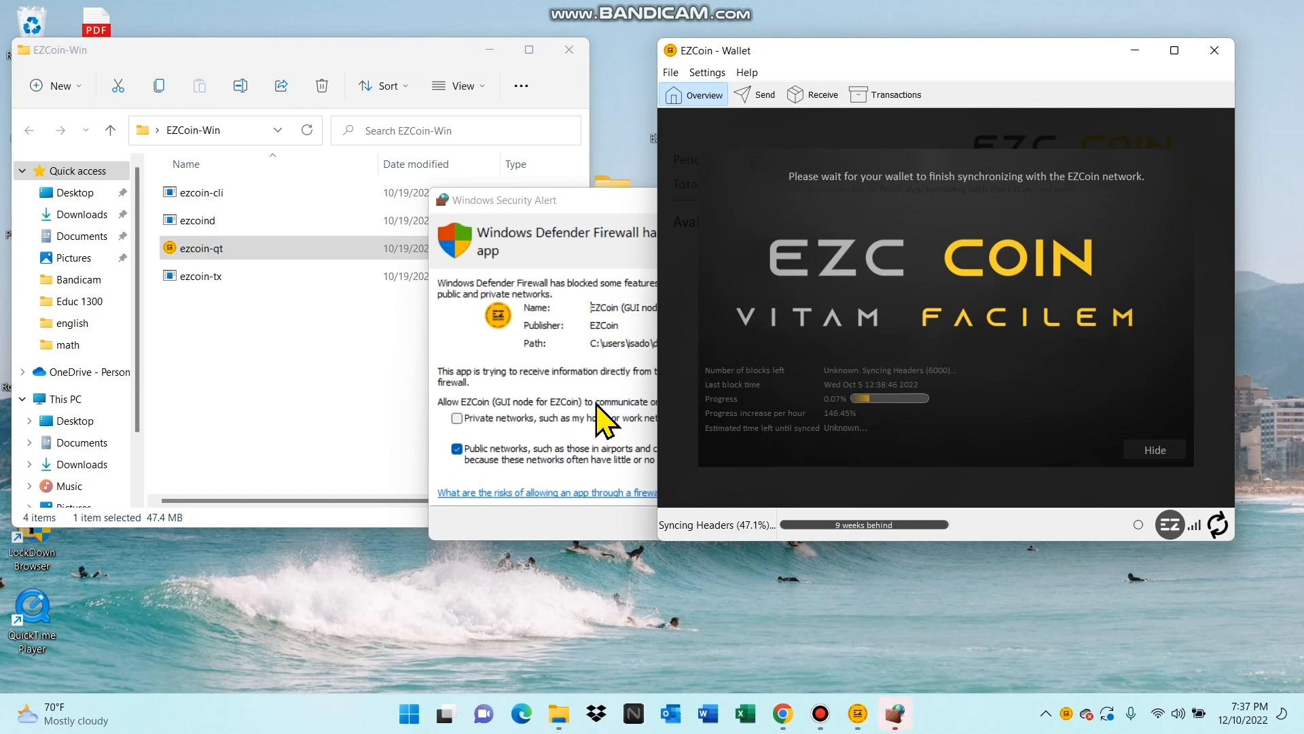
{"action": "left_click", "coordinate": [649, 409]}
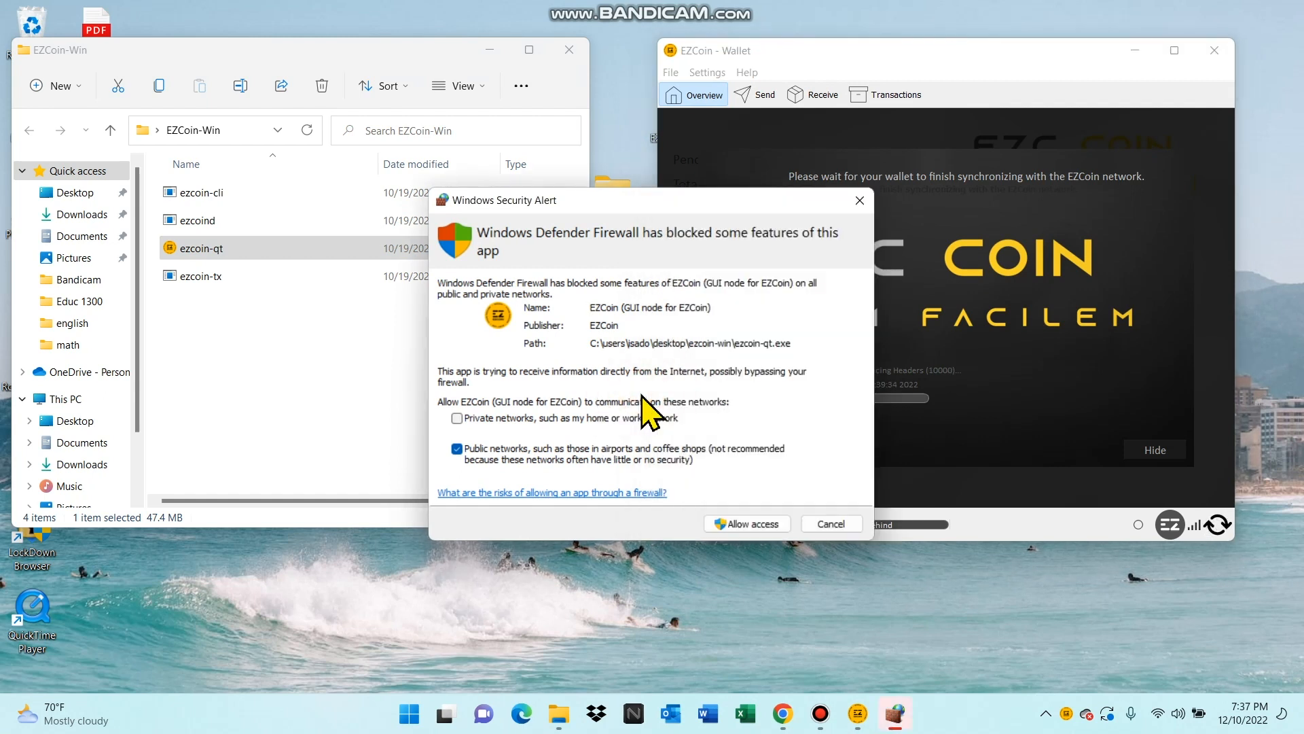
{"action": "left_click", "coordinate": [728, 526]}
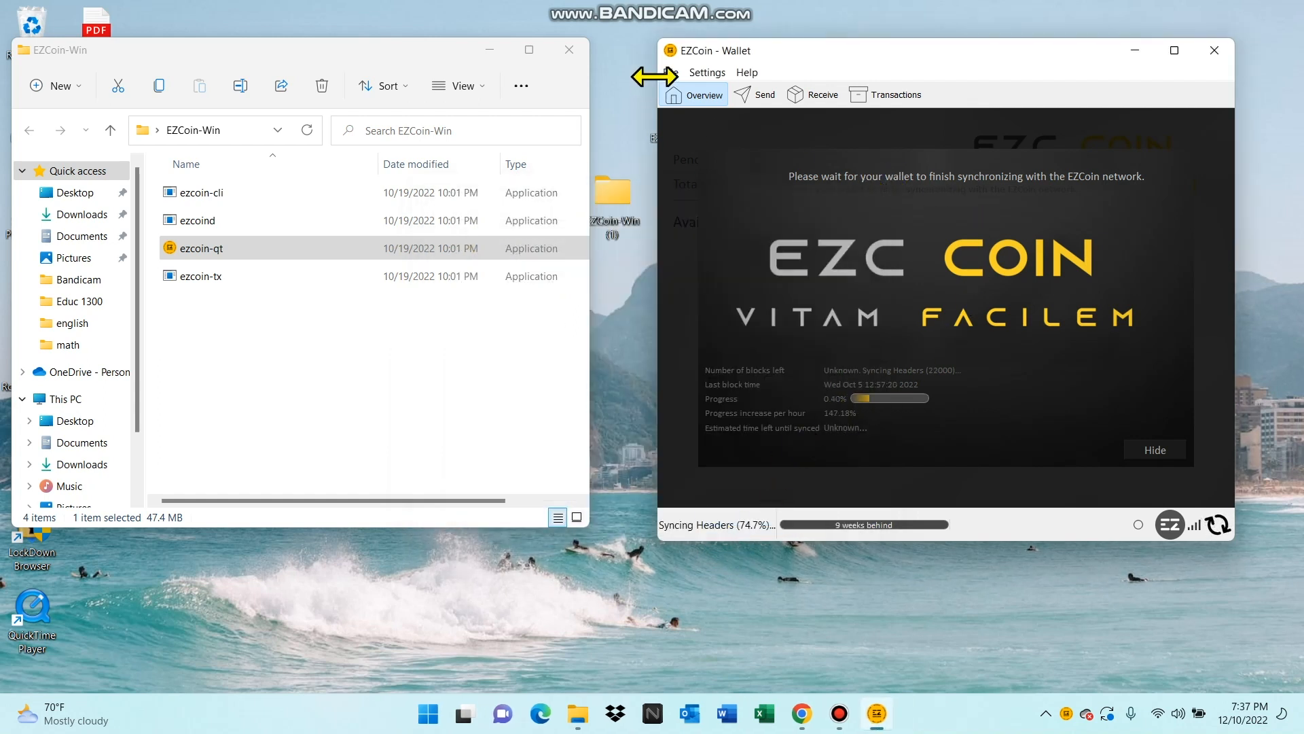
- Move and enlarge the EZCoin wallet window beside the file list, and hide its synchronization overlay
{"action": "left_click_drag", "start_coordinate": [798, 51], "coordinate": [725, 53]}
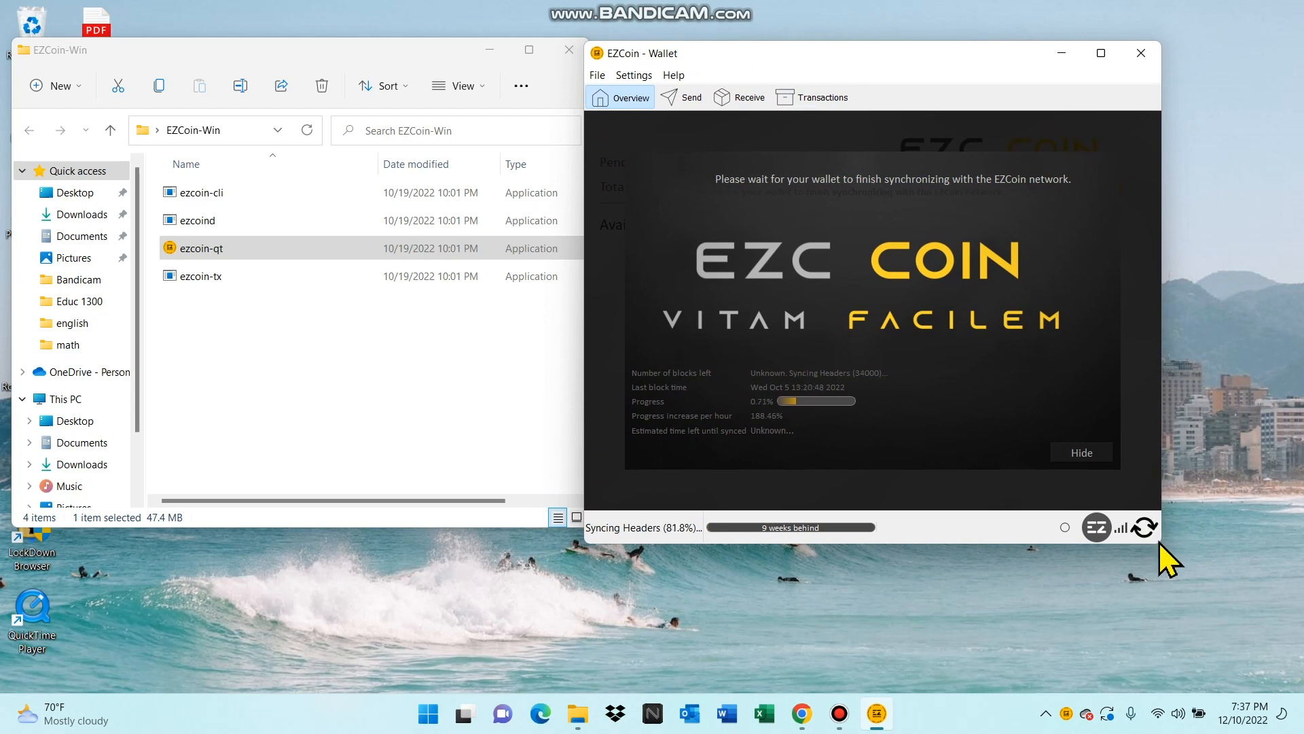
{"action": "left_click_drag", "start_coordinate": [1161, 543], "coordinate": [1291, 637]}
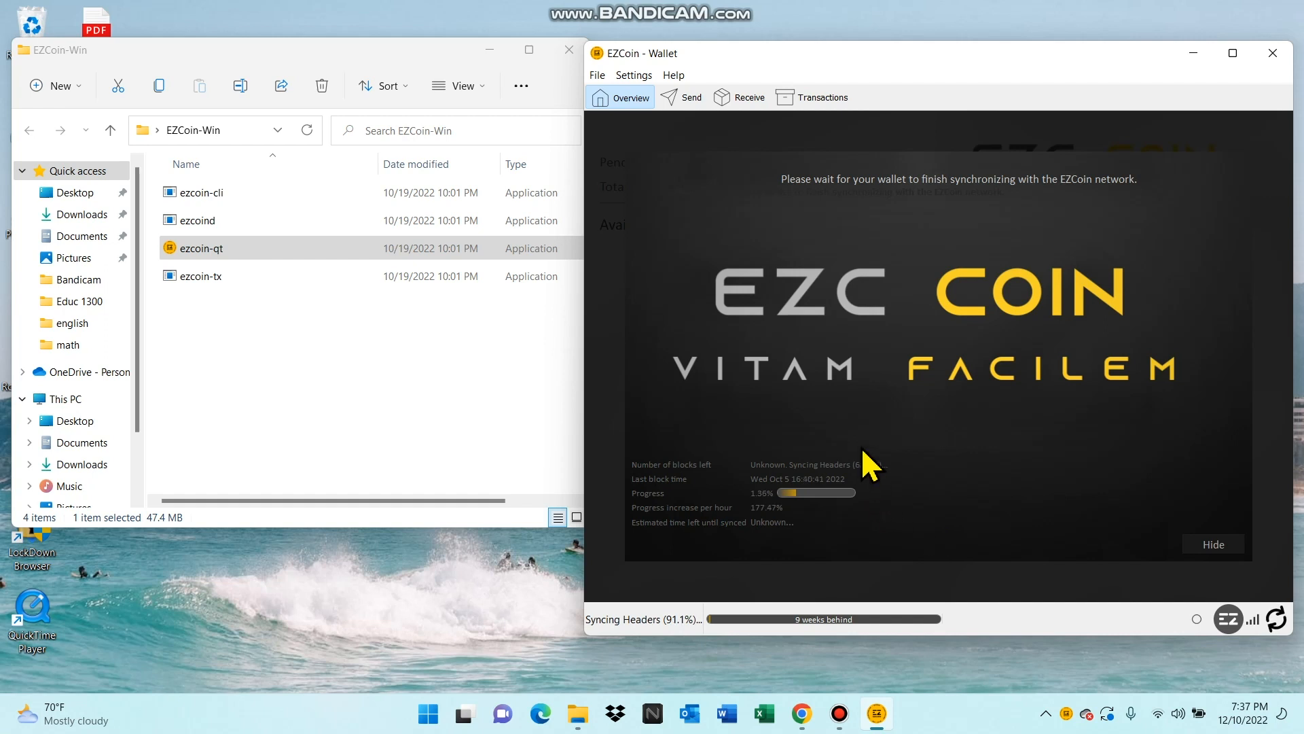
{"action": "left_click", "coordinate": [1193, 537]}
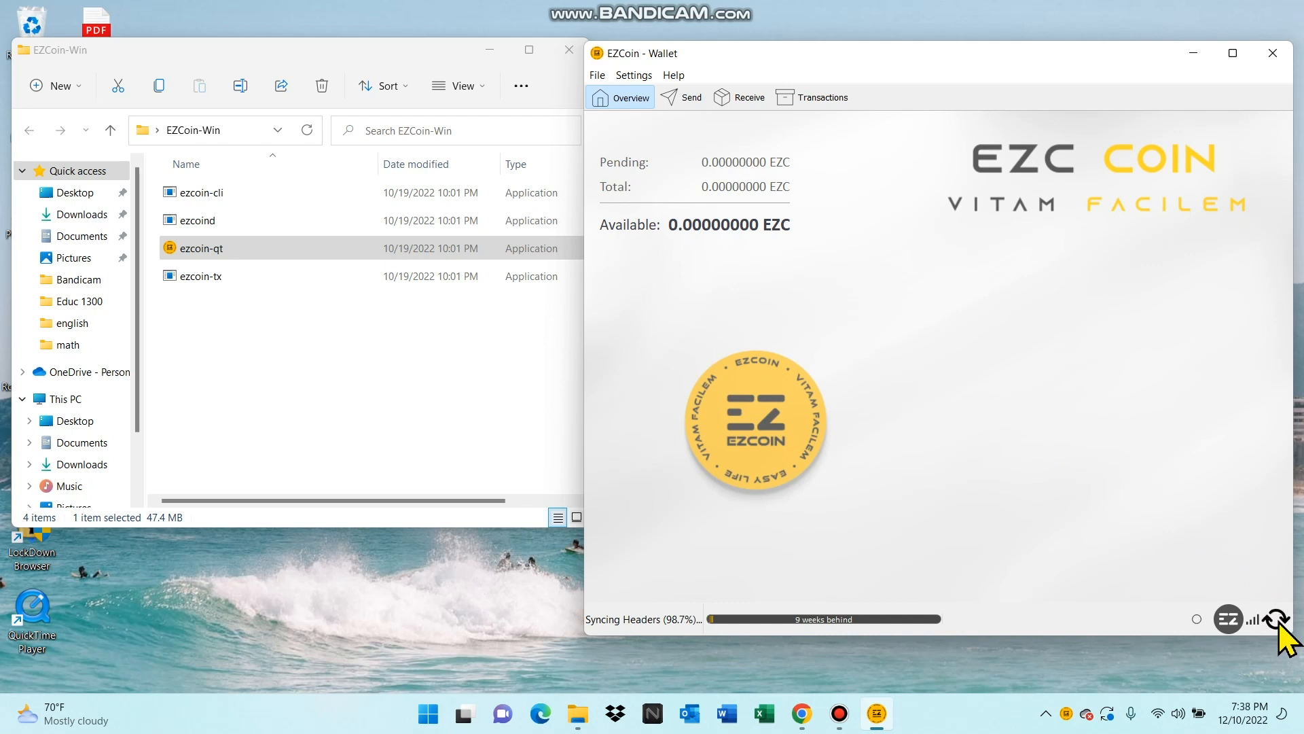
- Review the wallet's sync status and balances, and view the form for sending coins
{"action": "mouse_move", "coordinate": [1278, 625]}
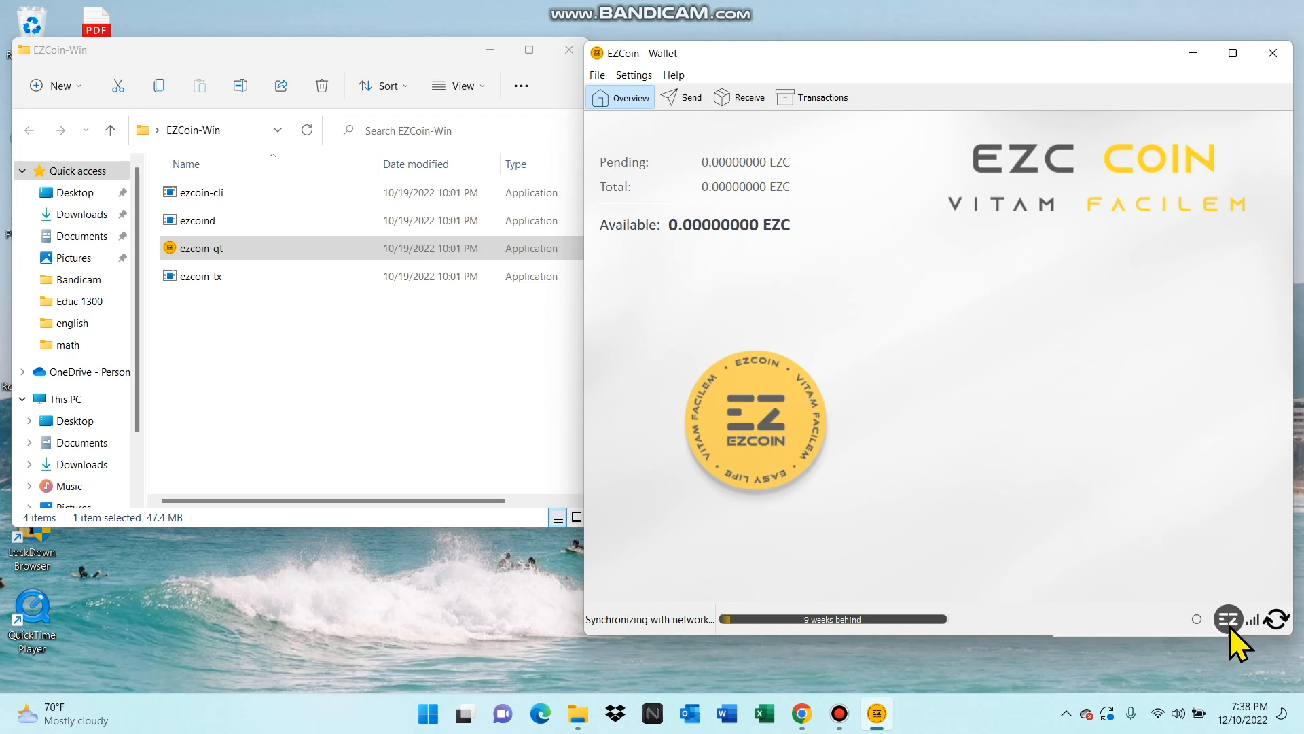
{"action": "mouse_move", "coordinate": [745, 227]}
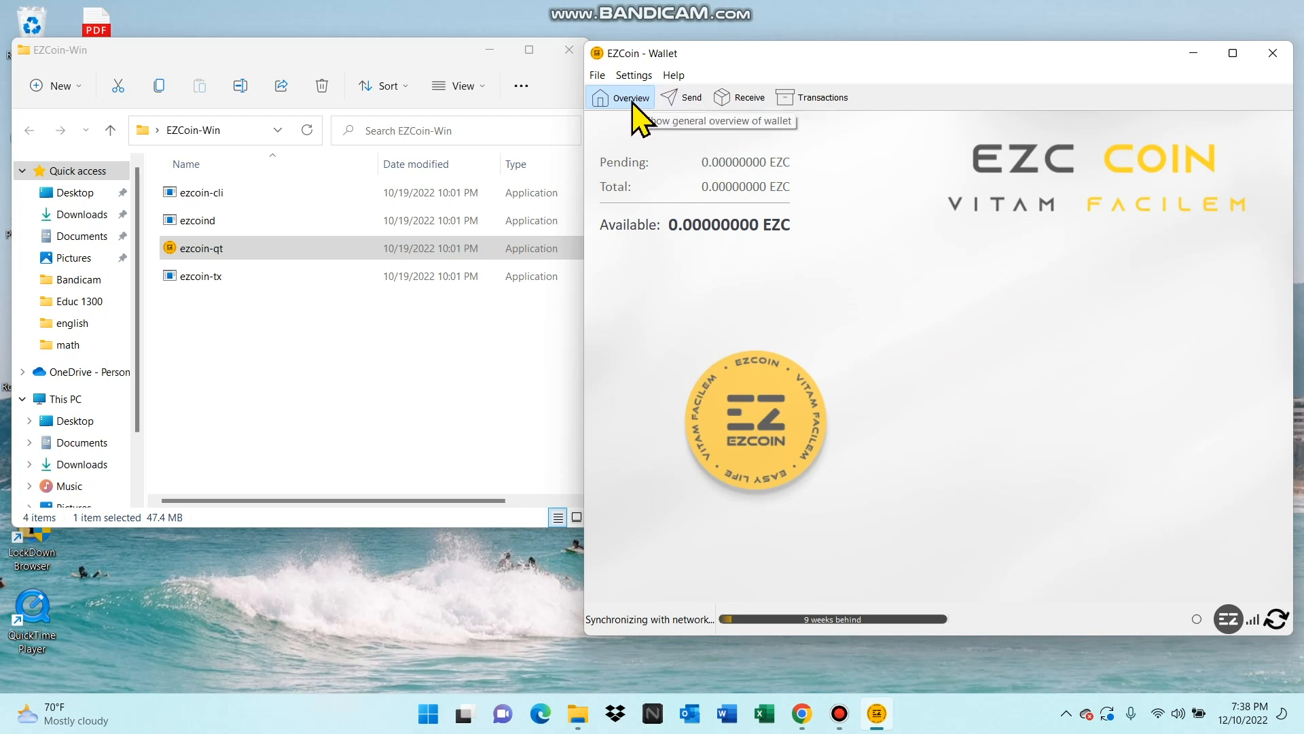
{"action": "left_click", "coordinate": [686, 102]}
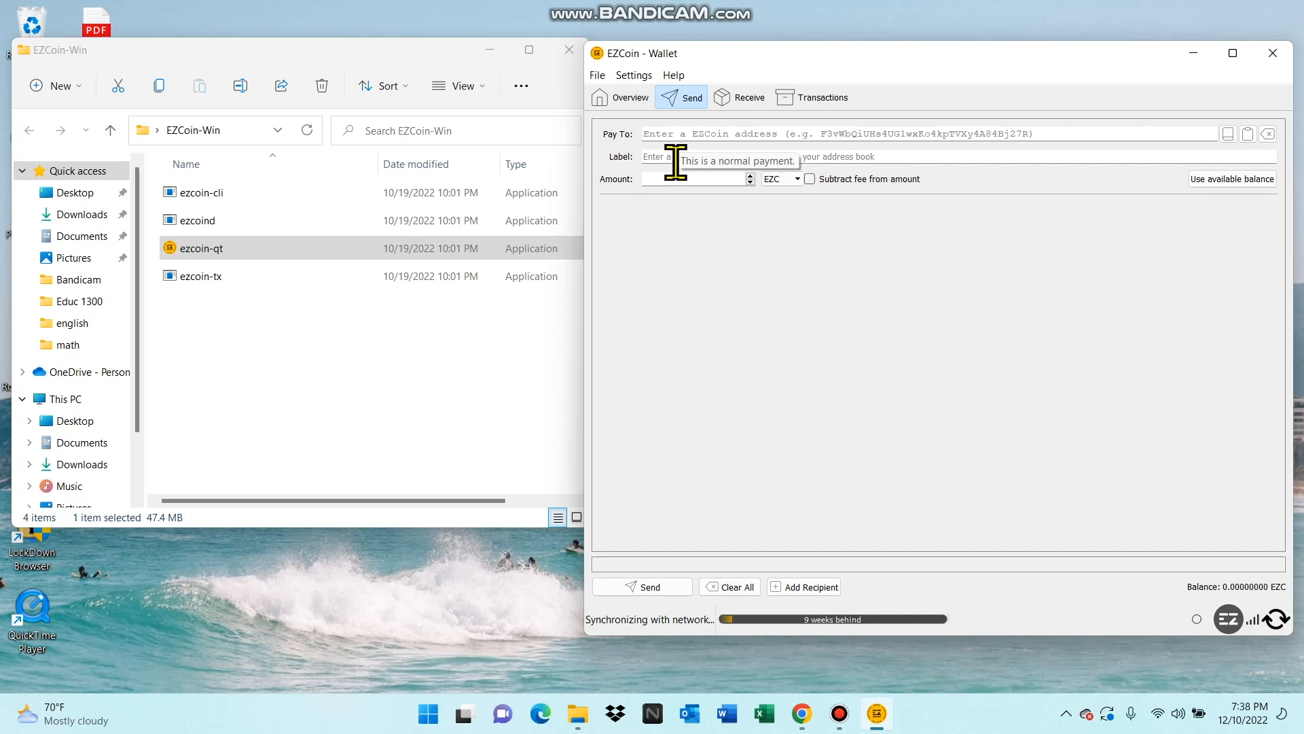
- Create a payment request labelled "mine", highlight its receiving address, and close the request details
{"action": "left_click", "coordinate": [745, 105]}
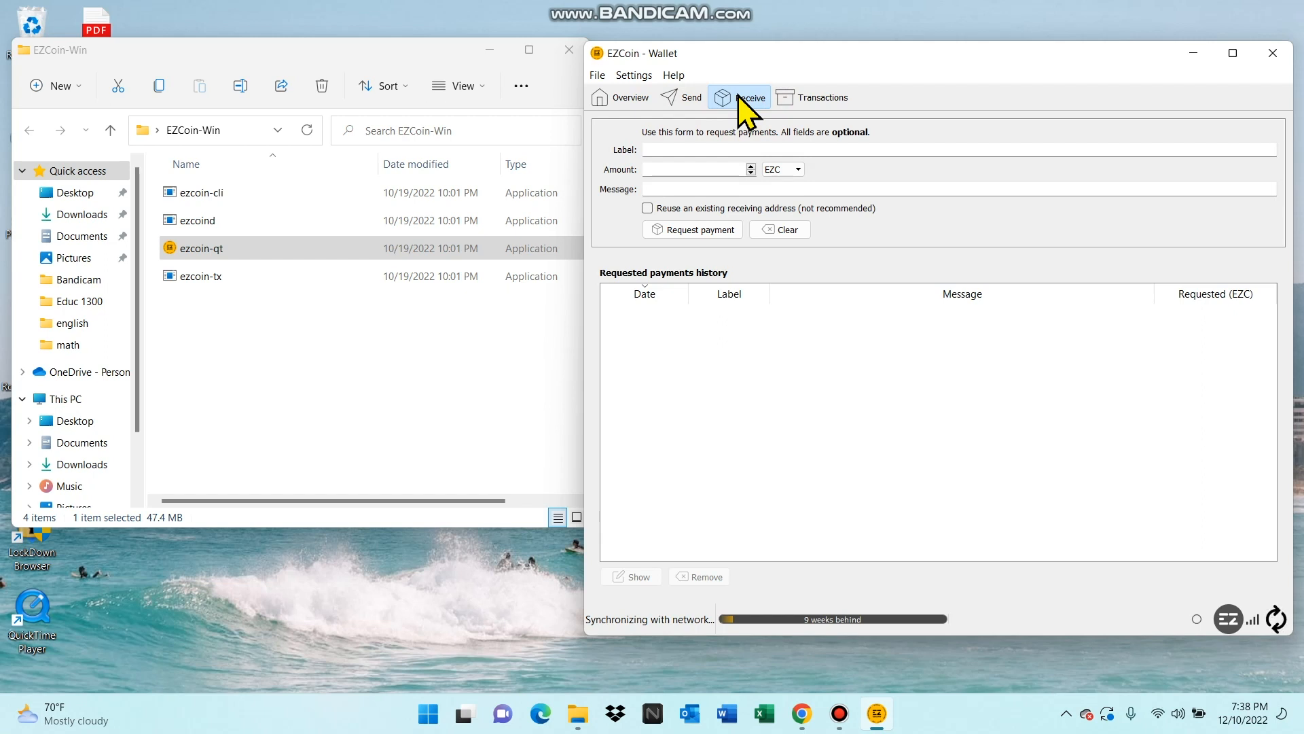
{"action": "left_click", "coordinate": [675, 148]}
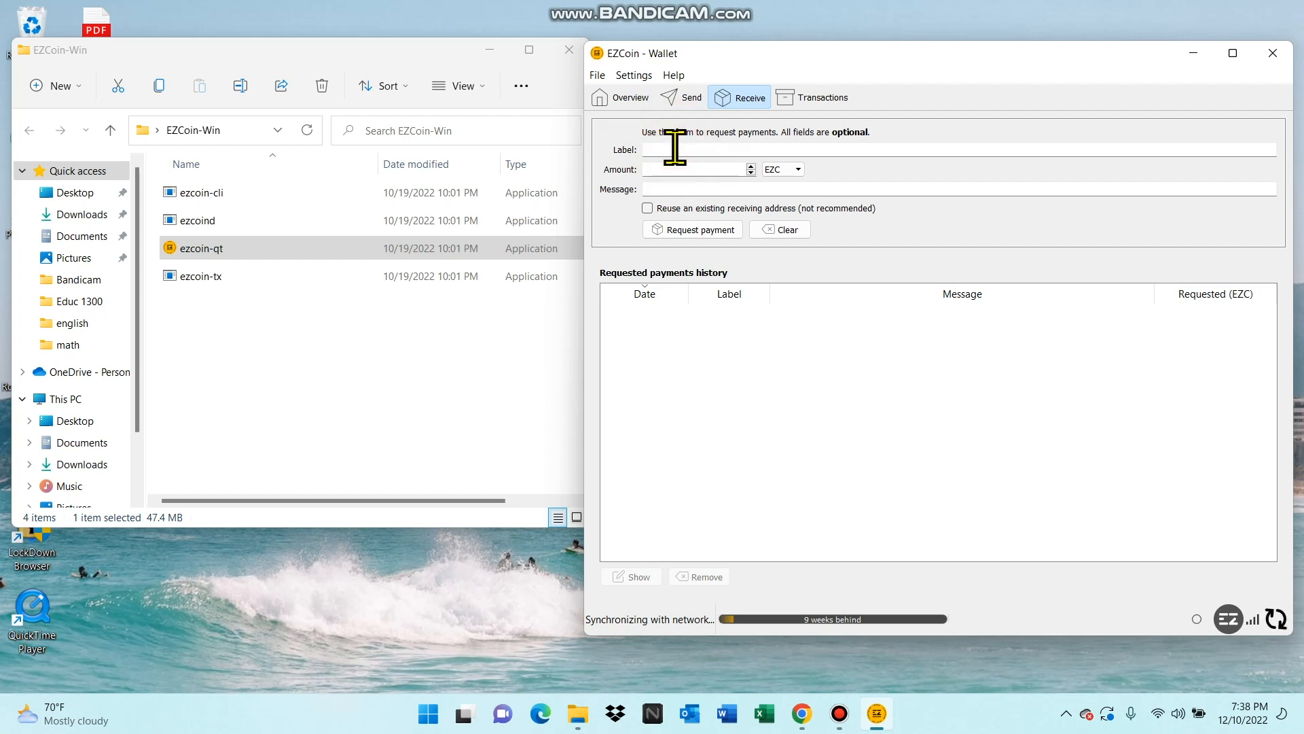
{"action": "type", "text": "mine"}
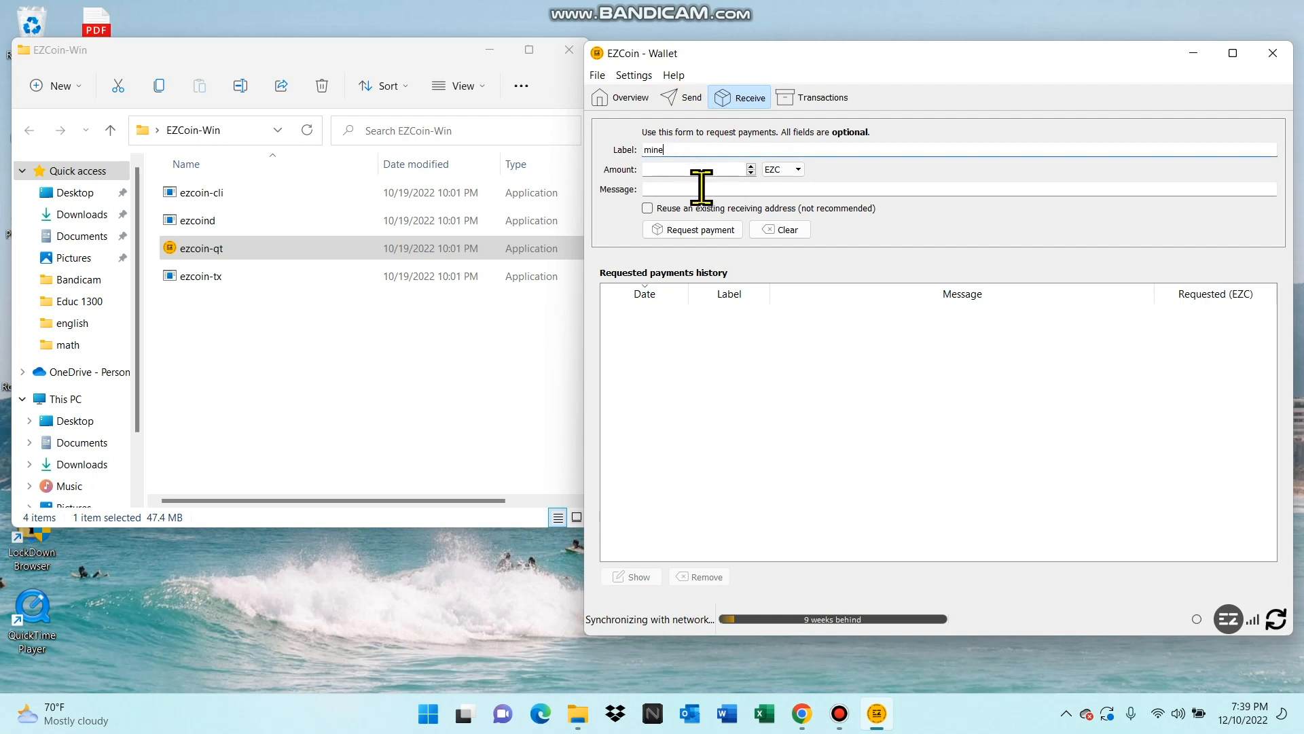
{"action": "left_click", "coordinate": [703, 232]}
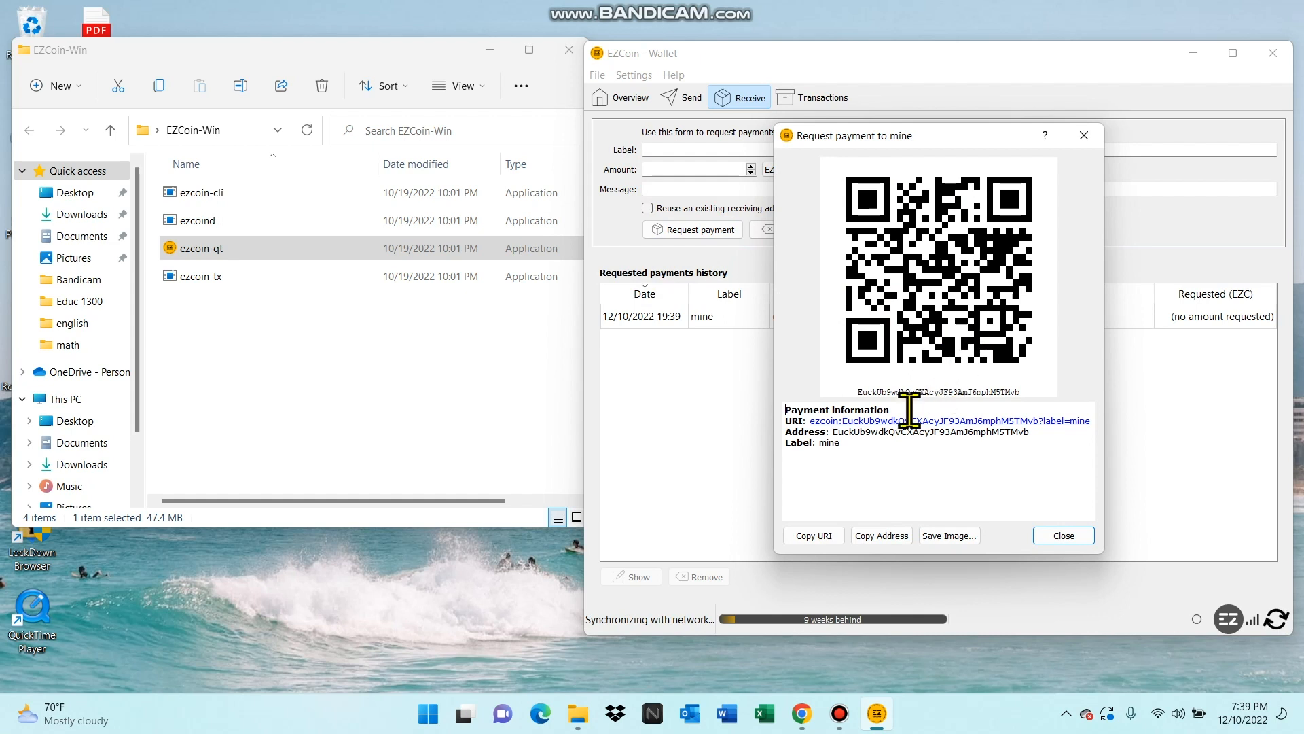
{"action": "left_click_drag", "start_coordinate": [834, 432], "coordinate": [1033, 433]}
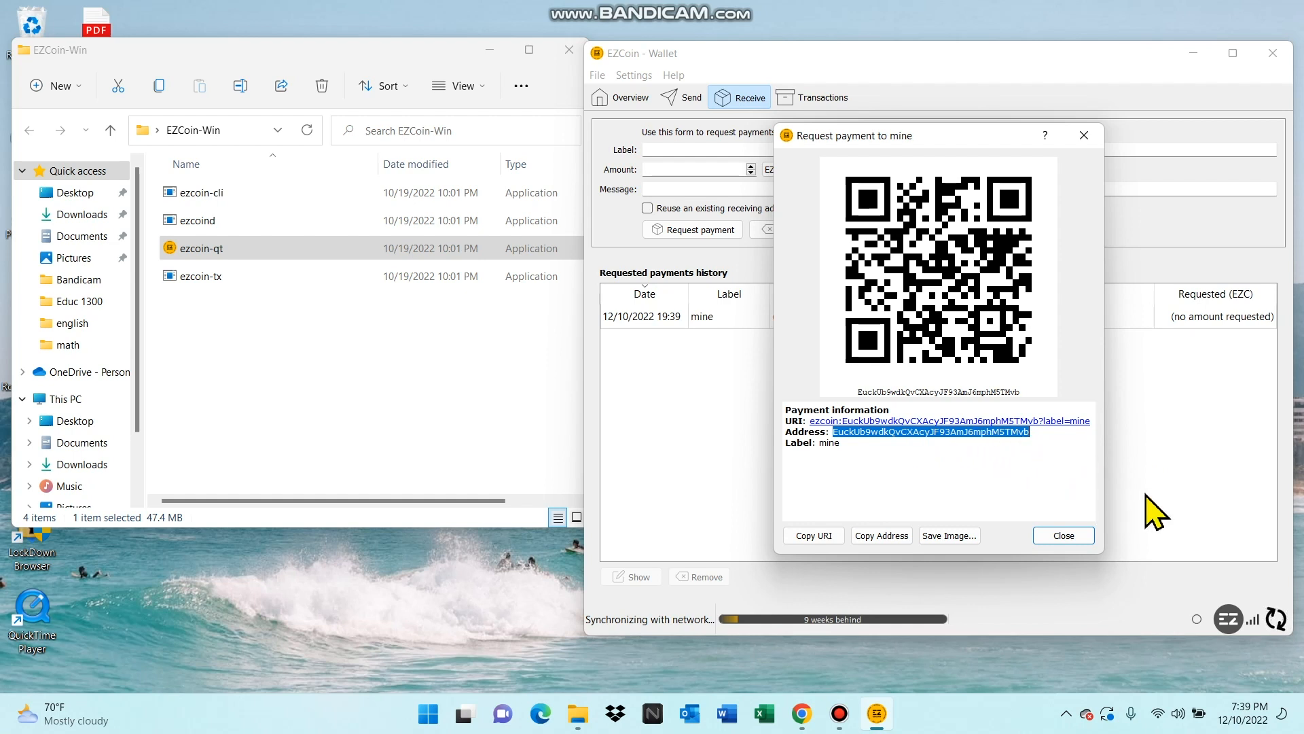
{"action": "left_click", "coordinate": [1065, 536]}
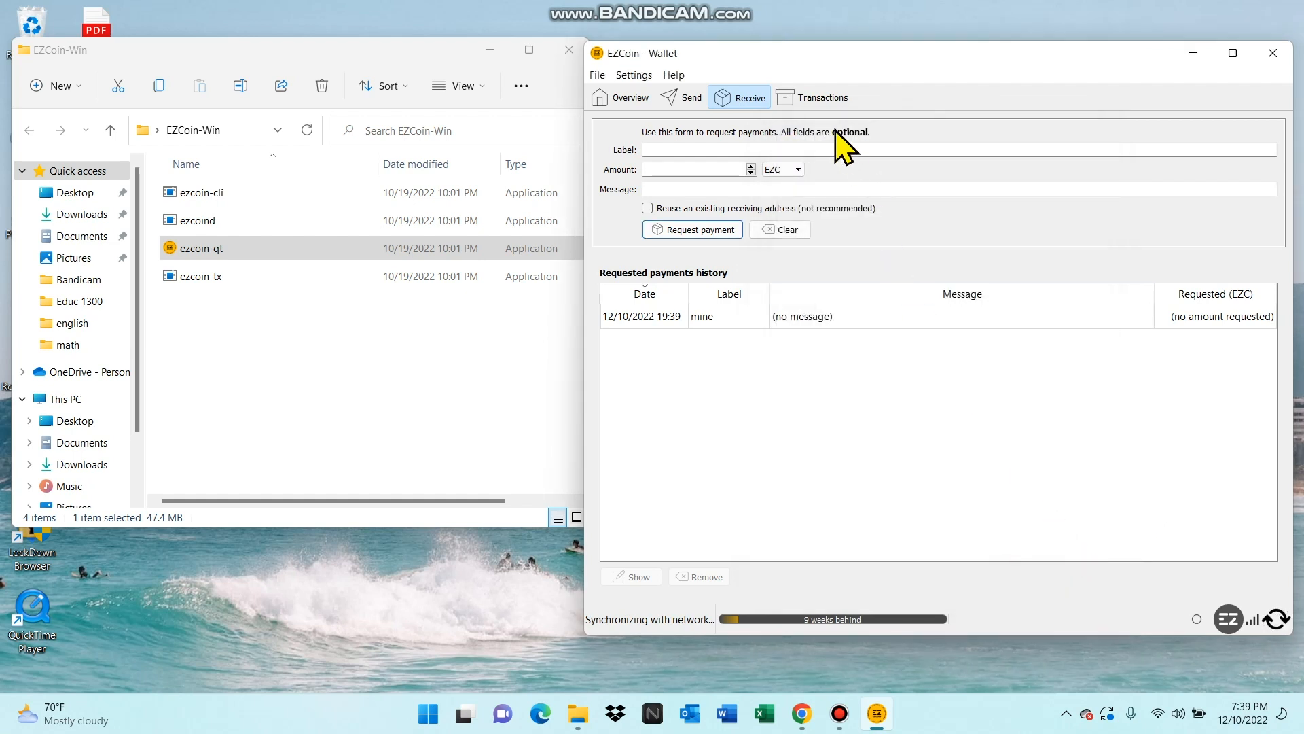
- View the wallet's transaction list and return to the overview
{"action": "left_click", "coordinate": [815, 91]}
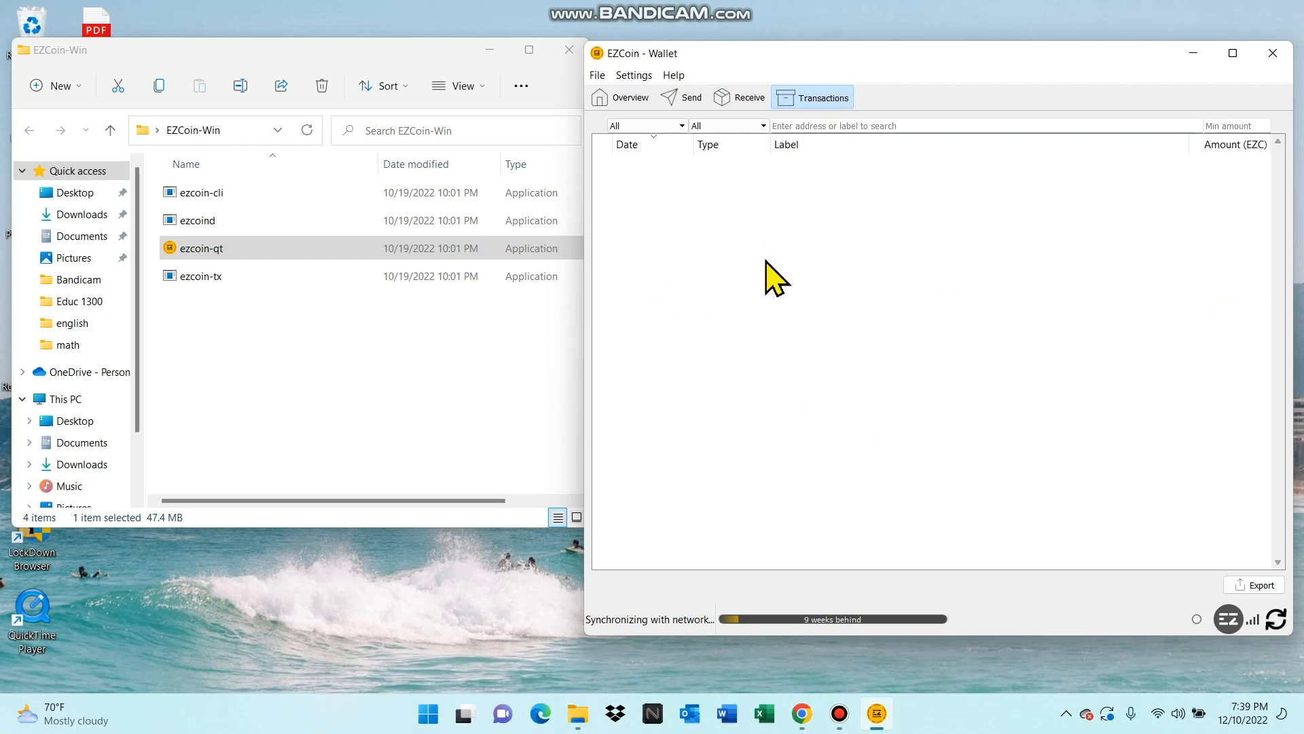
{"action": "left_click", "coordinate": [631, 99]}
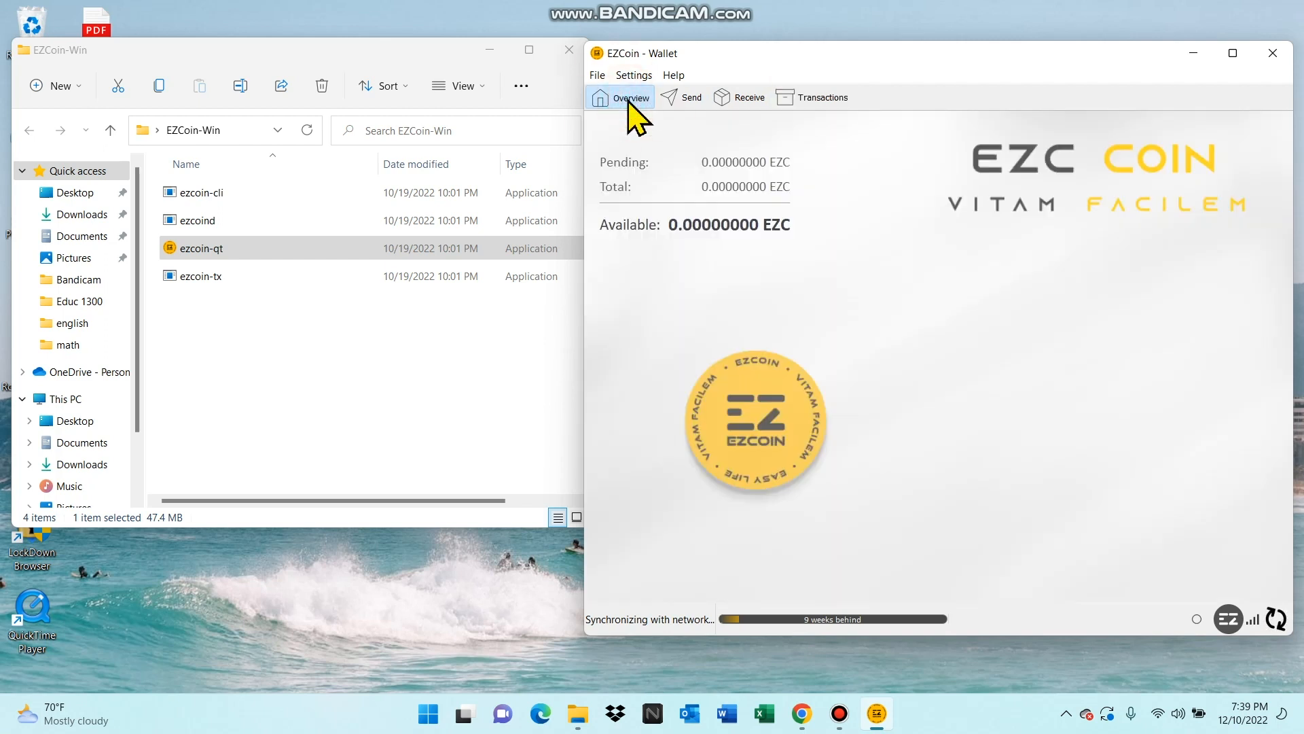
- Examine the Debug window's network traffic, peers, console and general information, and close it
{"action": "left_click", "coordinate": [637, 76]}
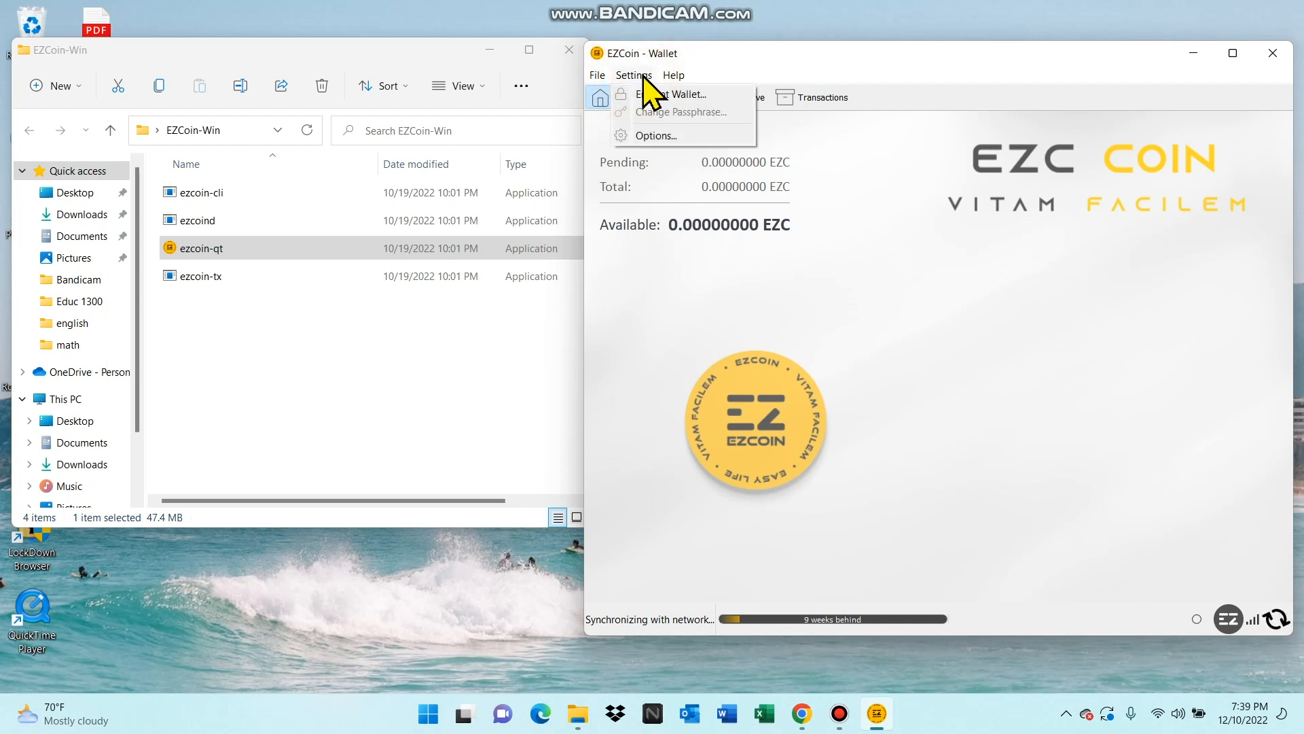
{"action": "mouse_move", "coordinate": [671, 80]}
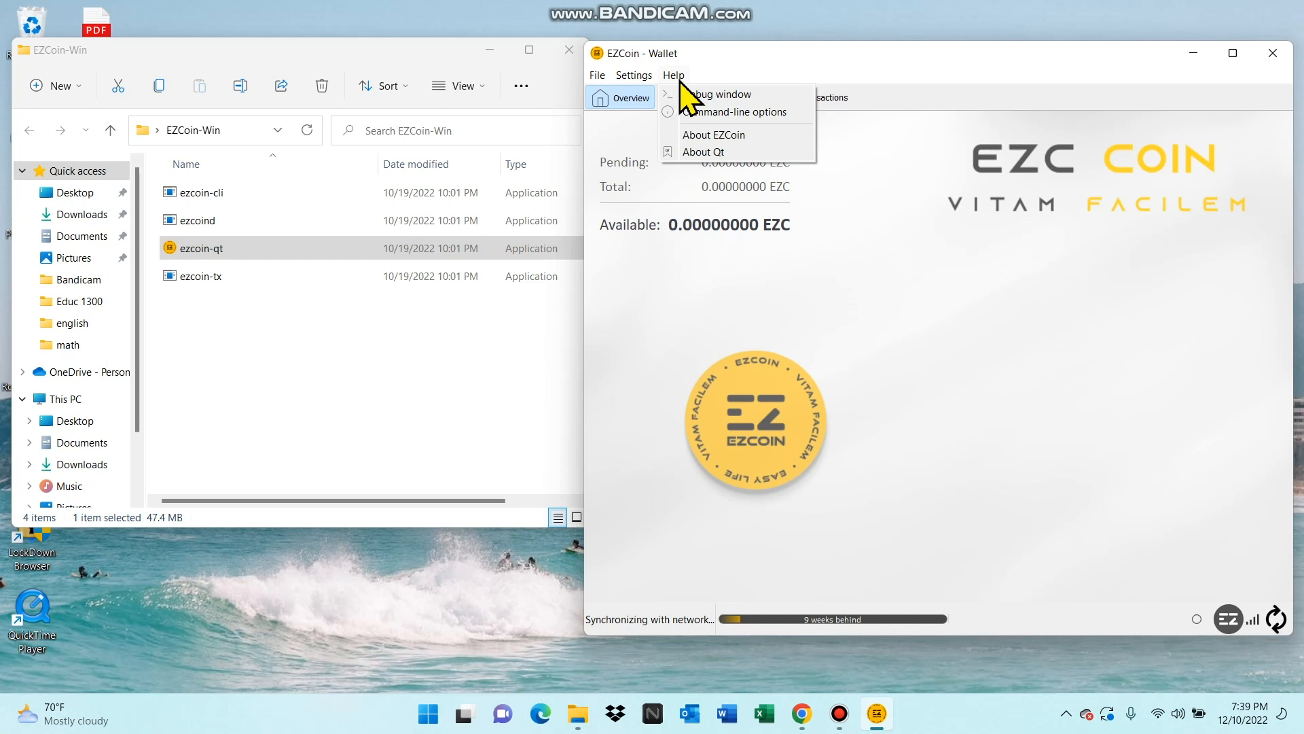
{"action": "left_click", "coordinate": [707, 95]}
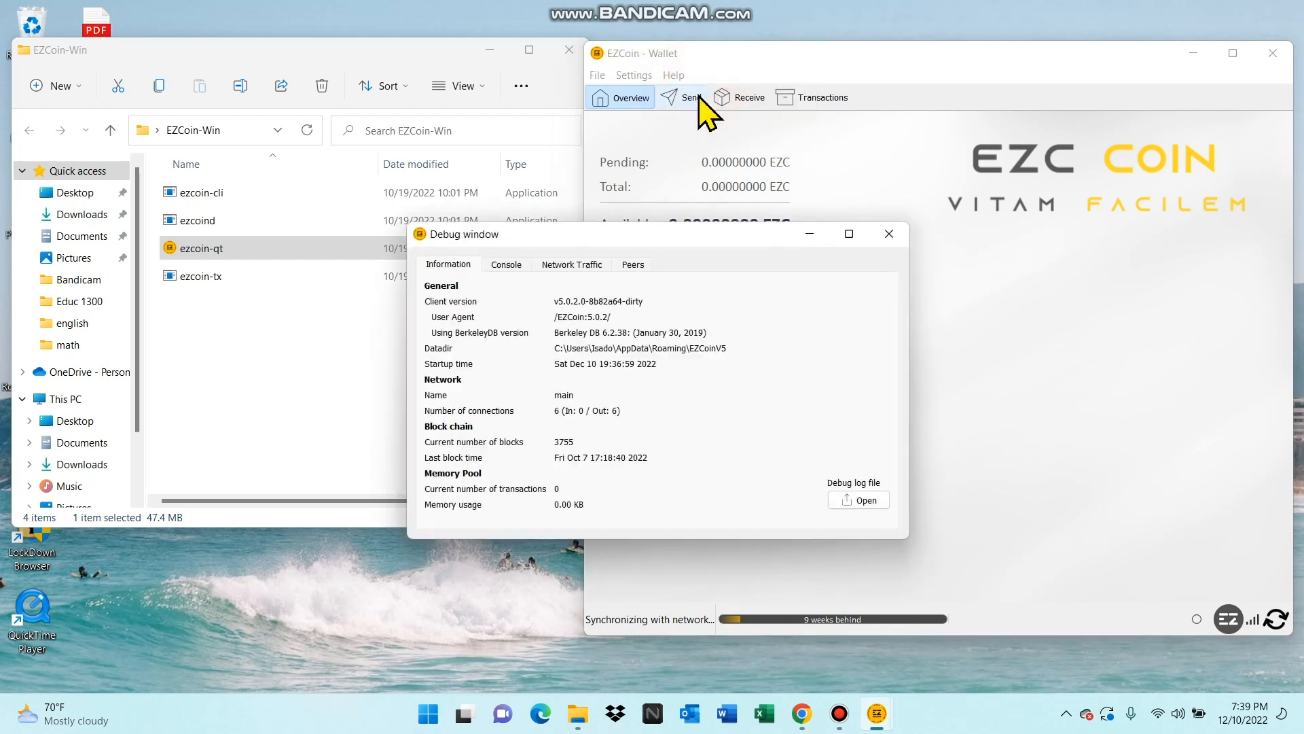
{"action": "left_click", "coordinate": [571, 266]}
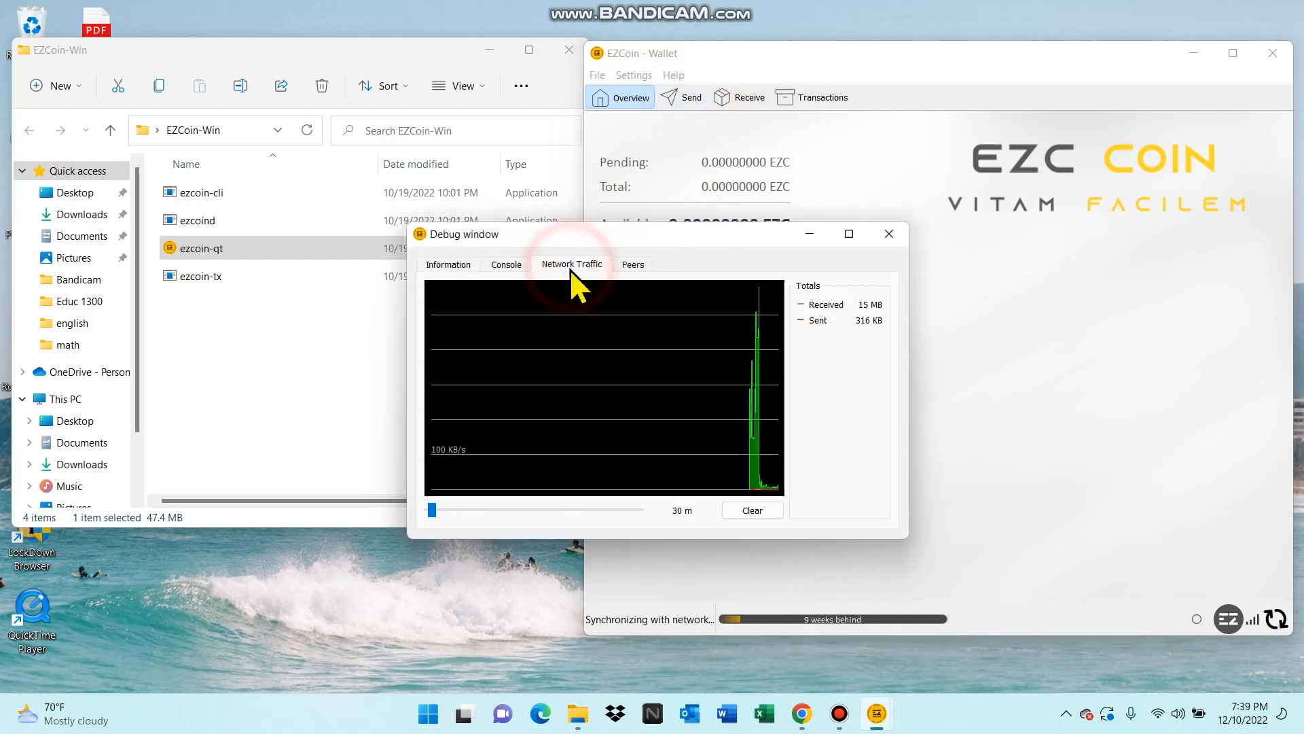
{"action": "left_click", "coordinate": [633, 265]}
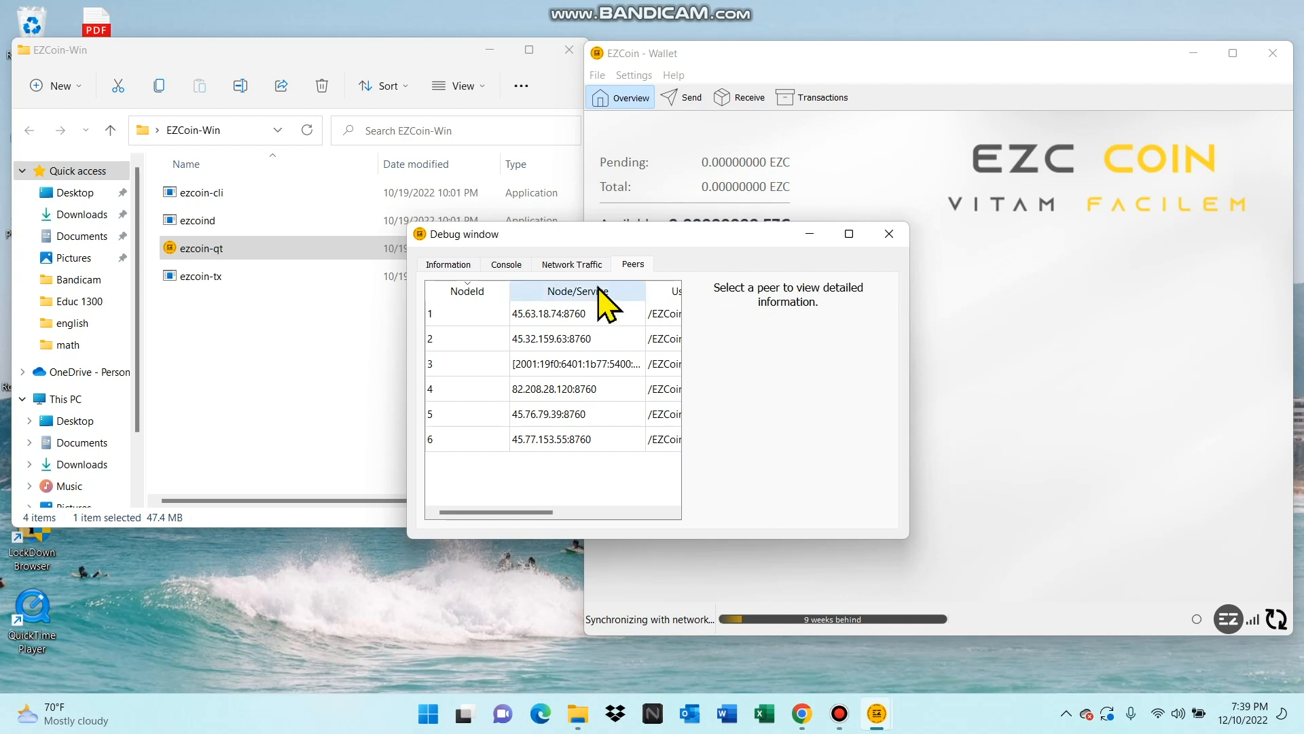
{"action": "left_click", "coordinate": [508, 265]}
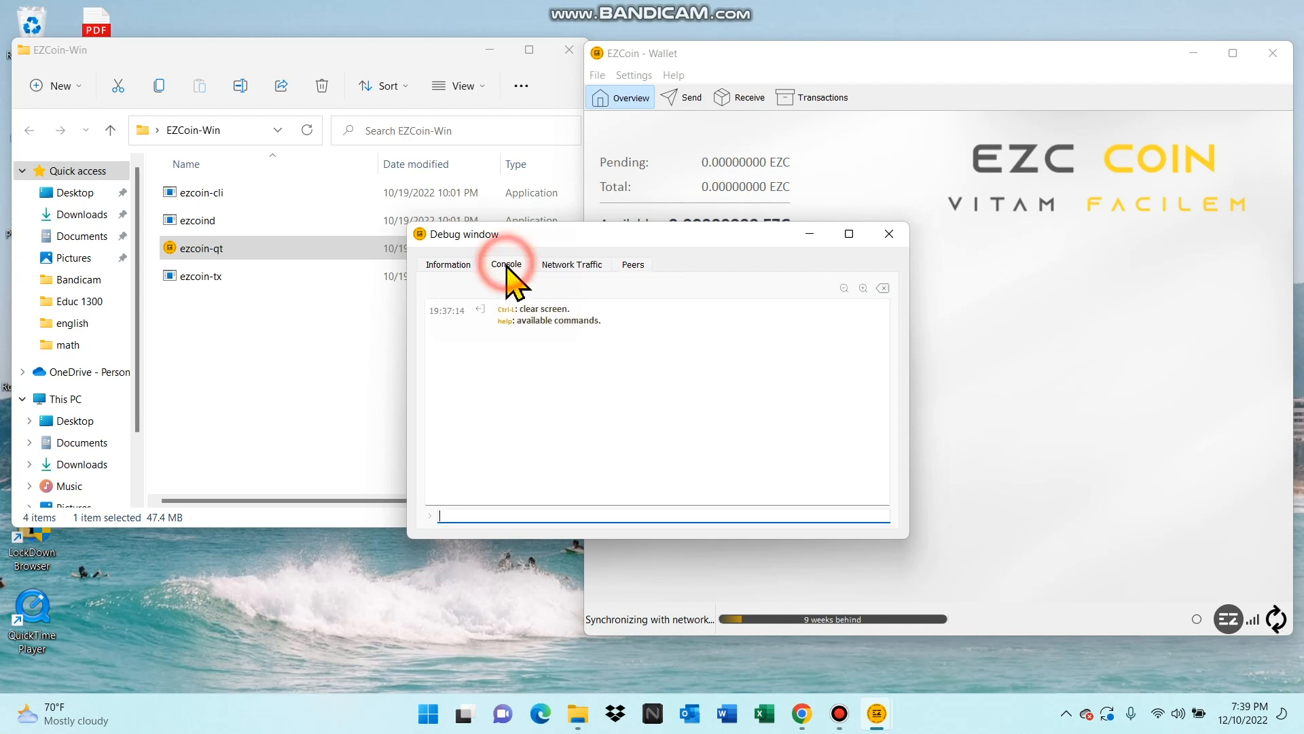
{"action": "left_click", "coordinate": [454, 263]}
{"action": "left_click", "coordinate": [889, 235]}
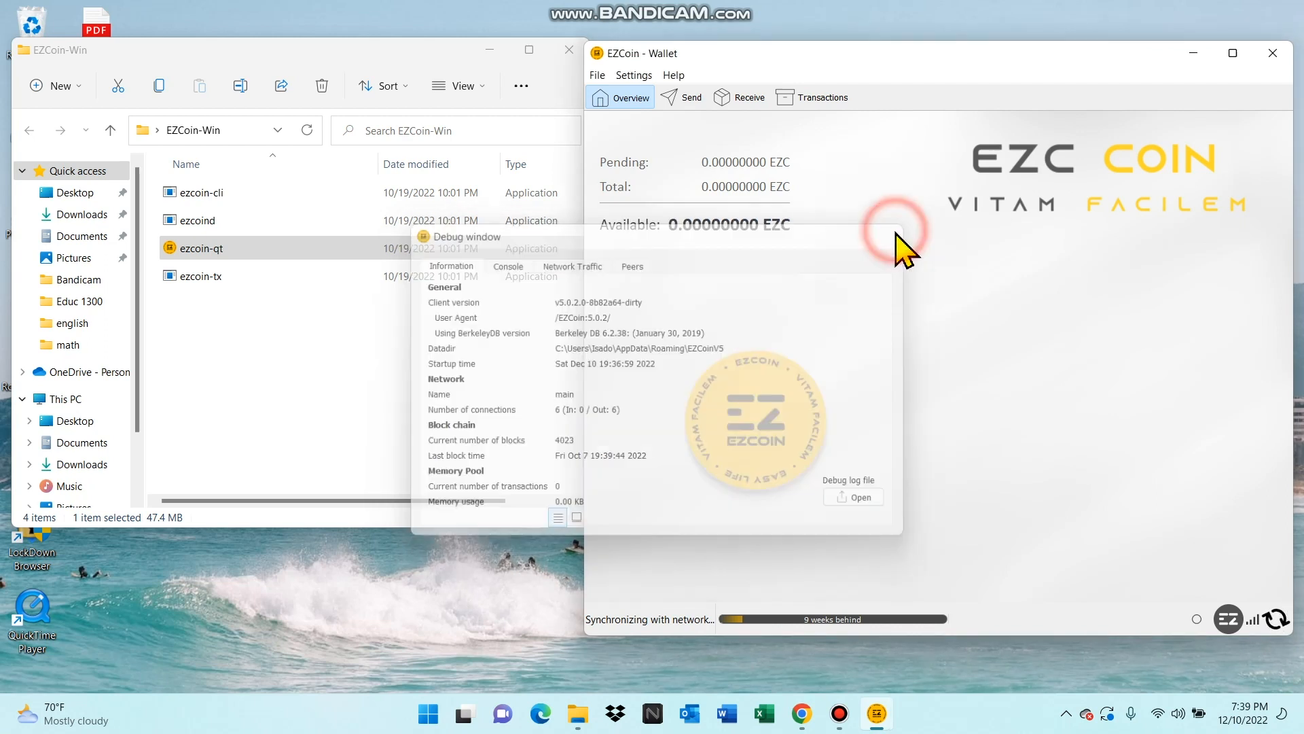